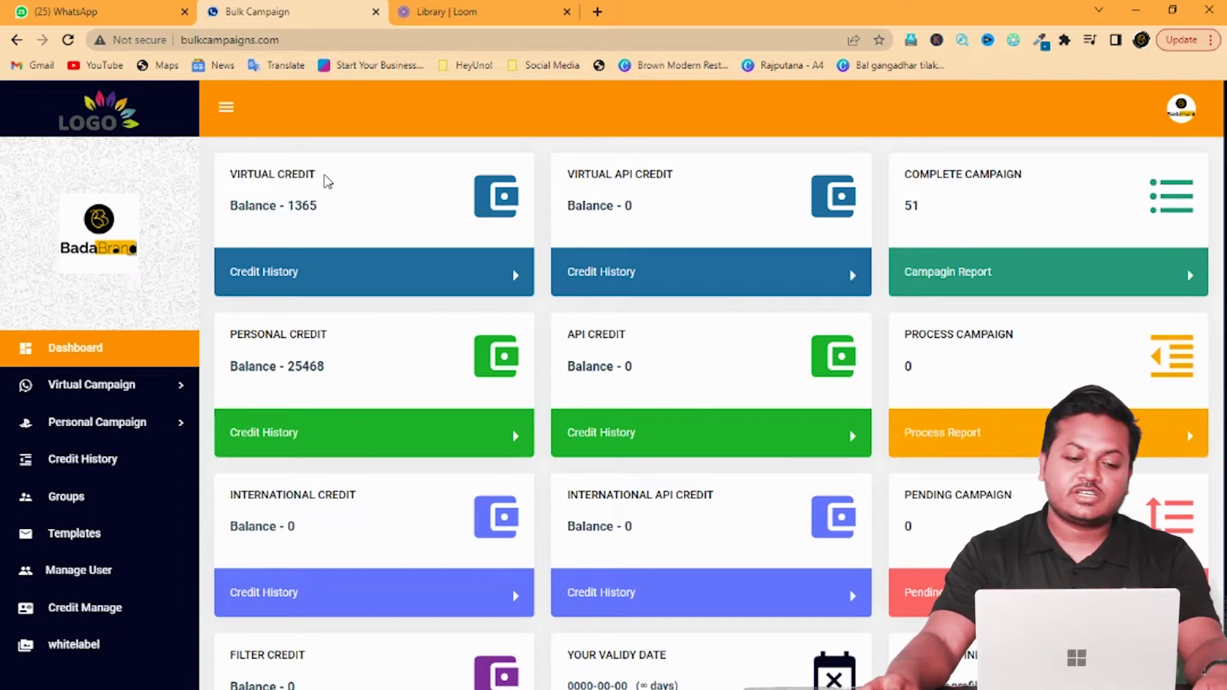
Examine the virtual, personal and international credit balances on the dashboard
left_click_drag(248, 211, 359, 211)
left_click(359, 211)
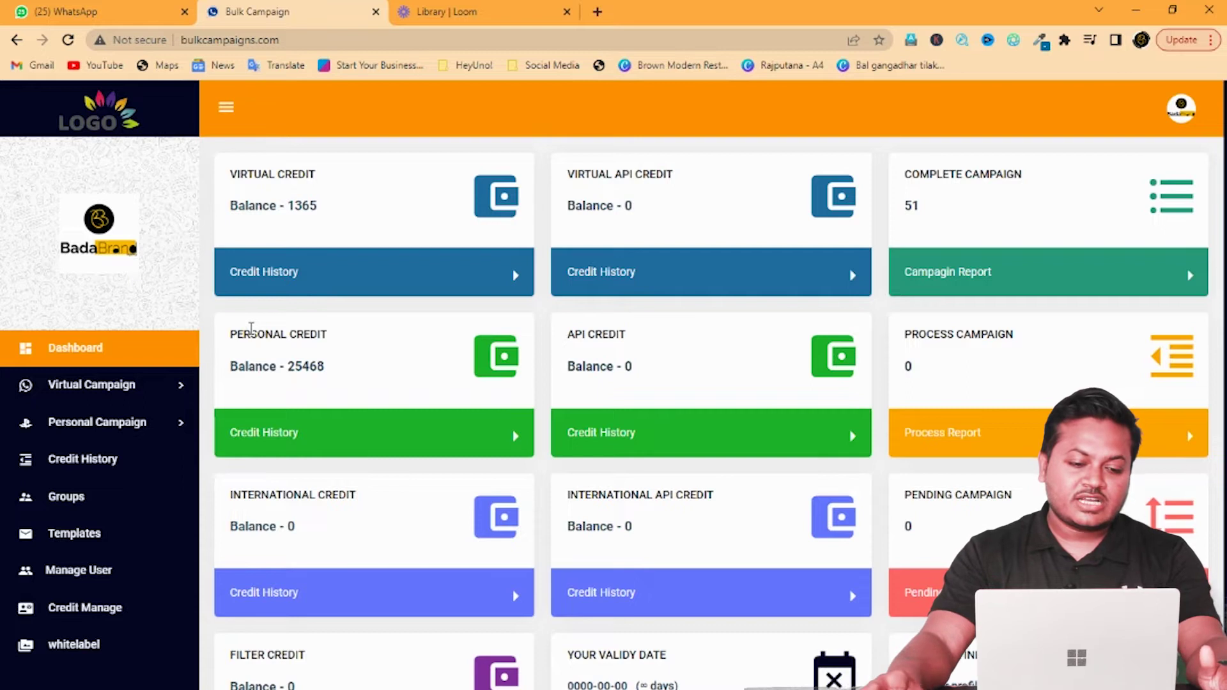
left_click_drag(231, 329, 350, 398)
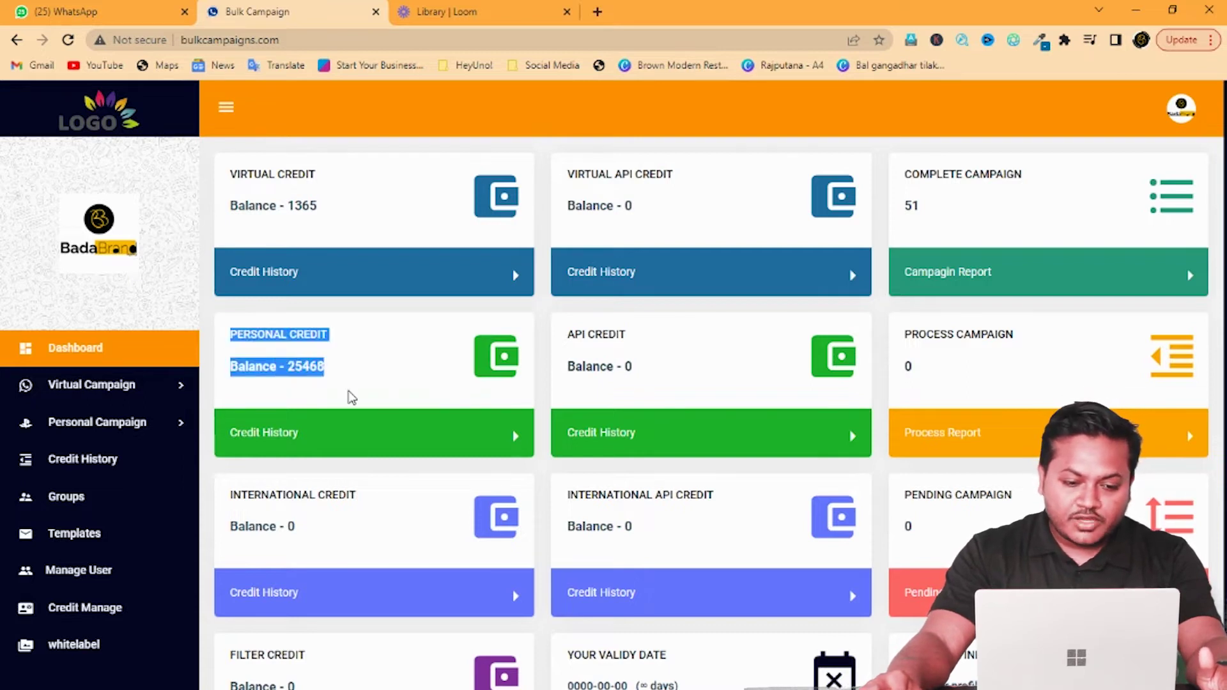
left_click(324, 366)
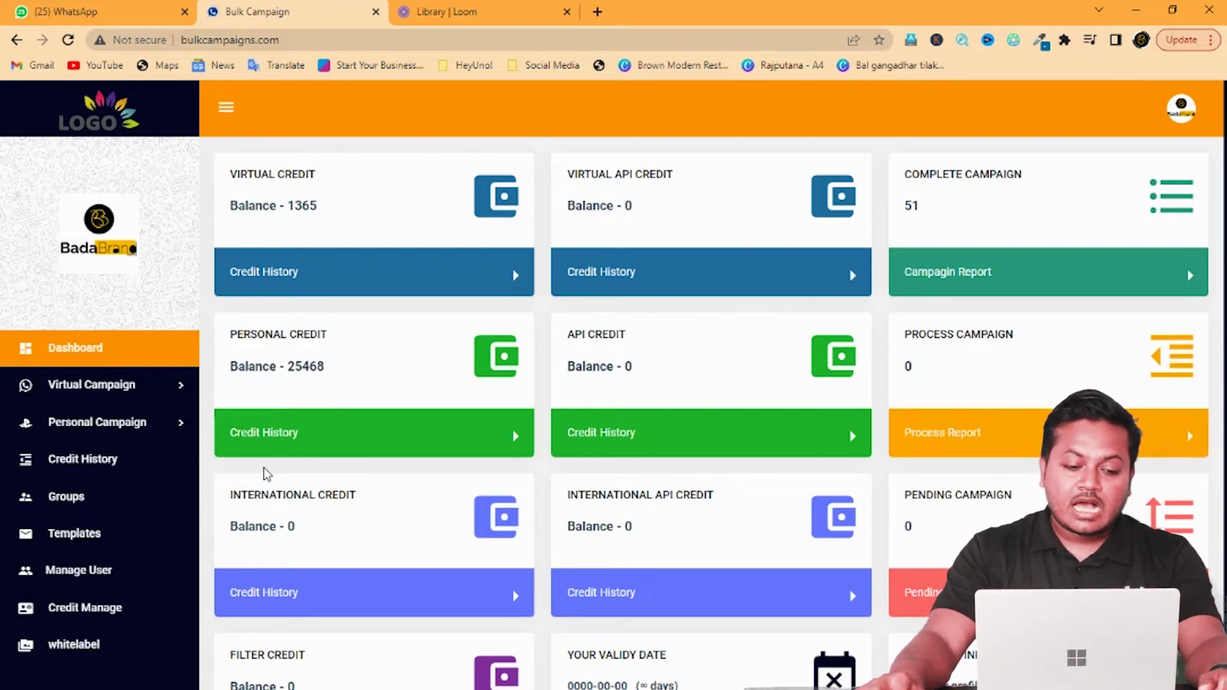
mouse_move(224, 501)
left_mouse_down()
mouse_move(399, 518)
mouse_move(334, 536)
mouse_move(274, 529)
mouse_move(231, 481)
left_mouse_up()
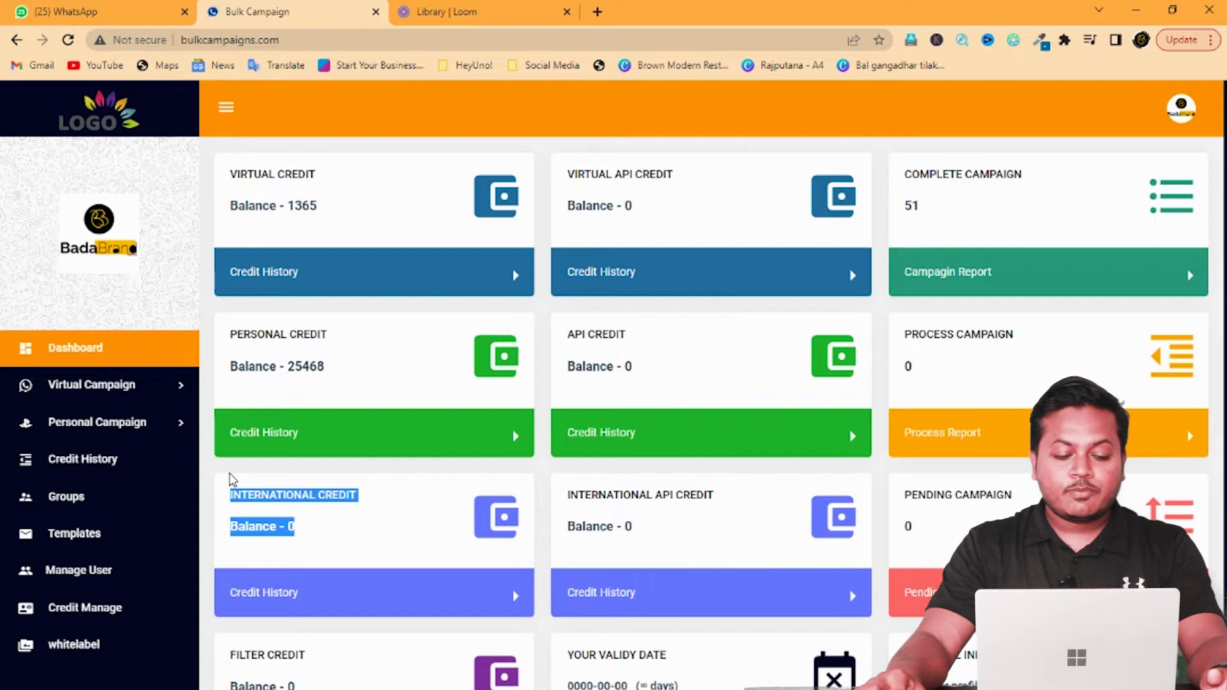
left_click(248, 517)
left_click_drag(228, 497, 337, 559)
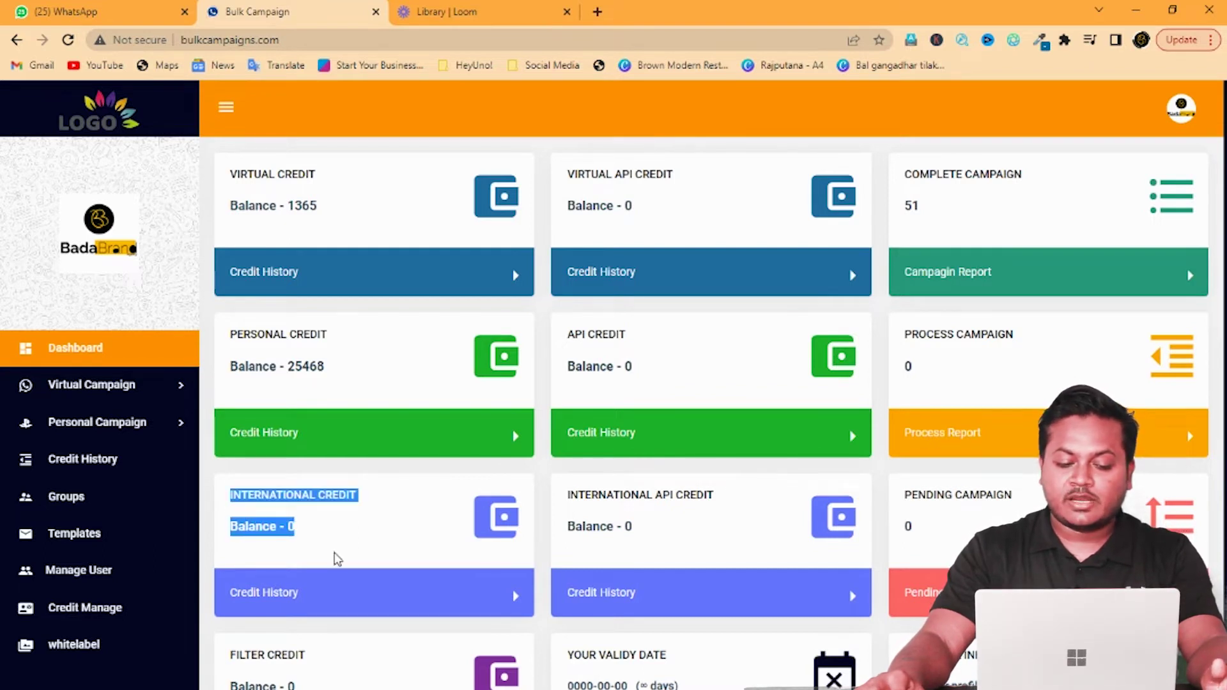
left_click(340, 549)
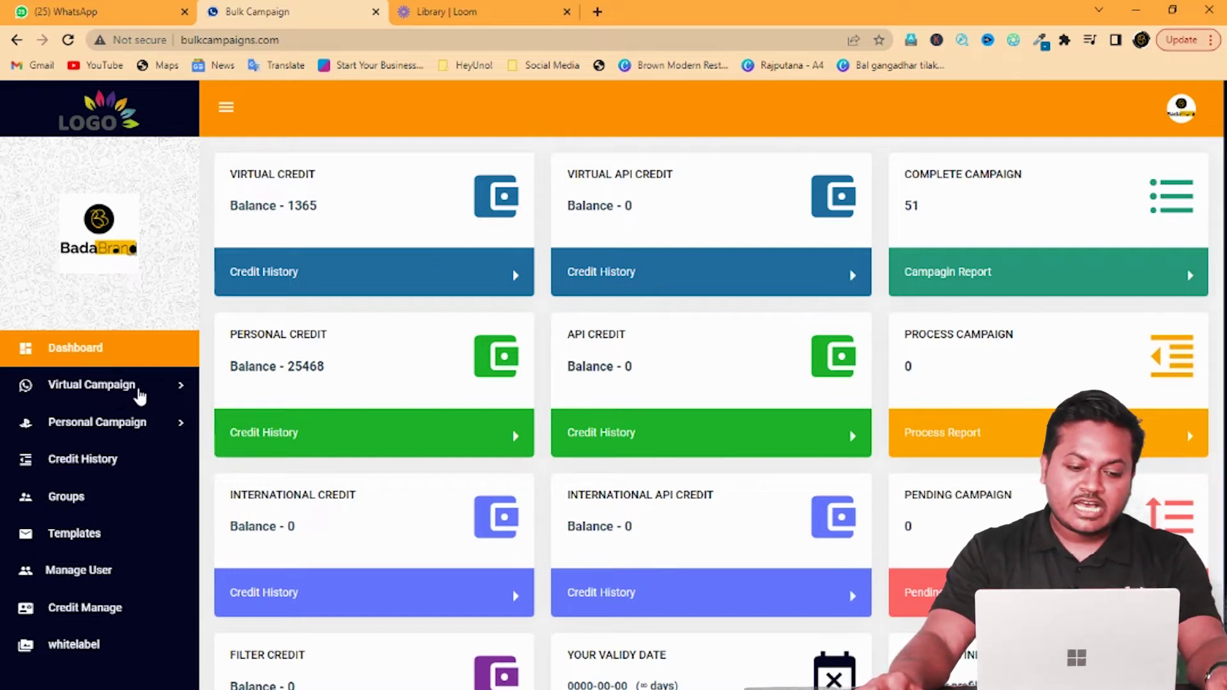
Expand the Virtual Campaign and Personal Campaign sections to view the options each one offers
left_click(138, 393)
left_click(99, 487)
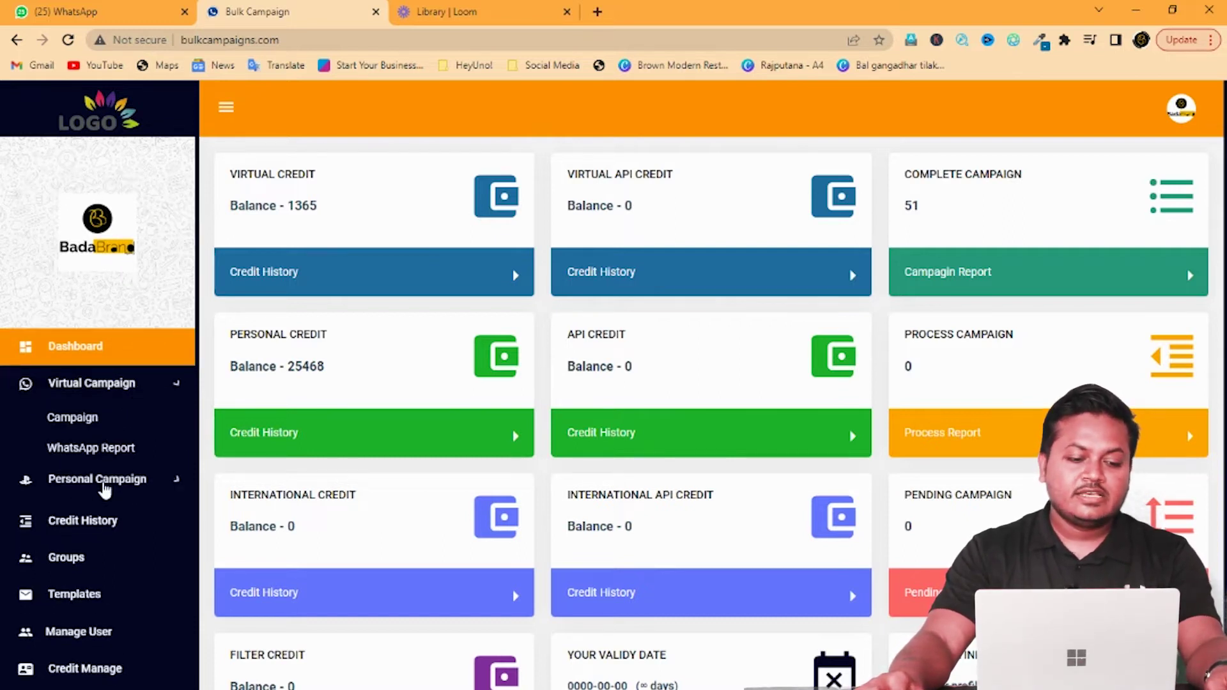
scroll(99, 508, "down", 1)
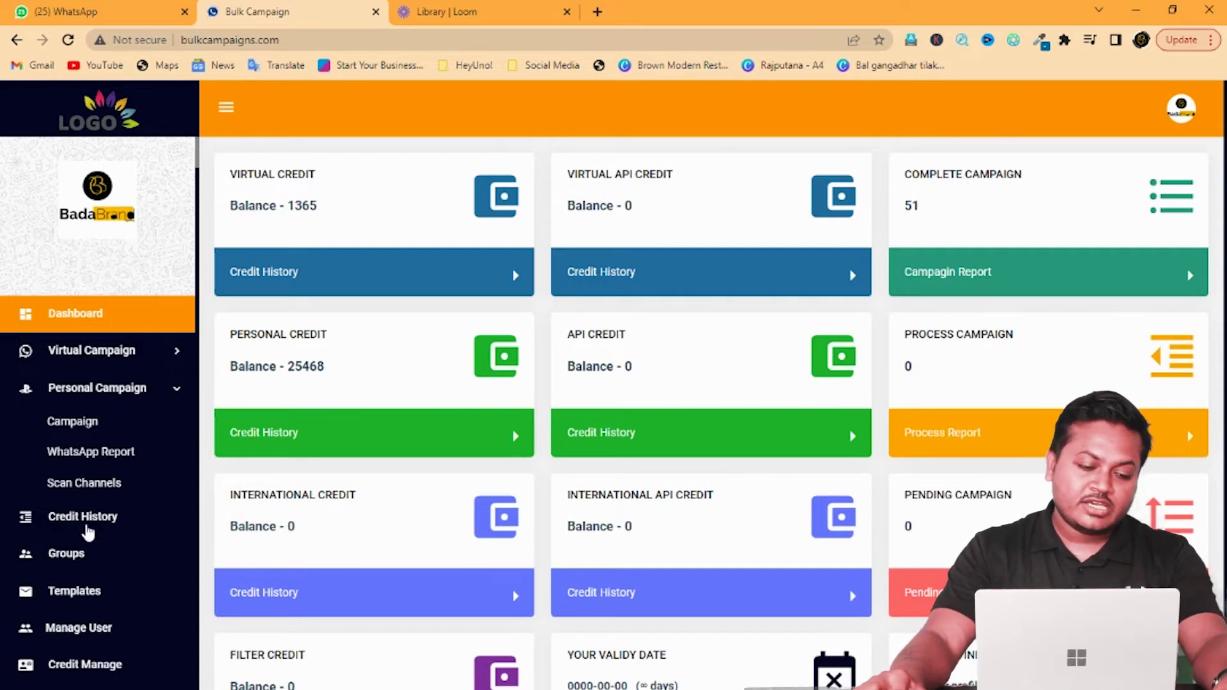
Open the Groups page and examine its group name and group numbers fields and the list of existing groups
left_click(66, 554)
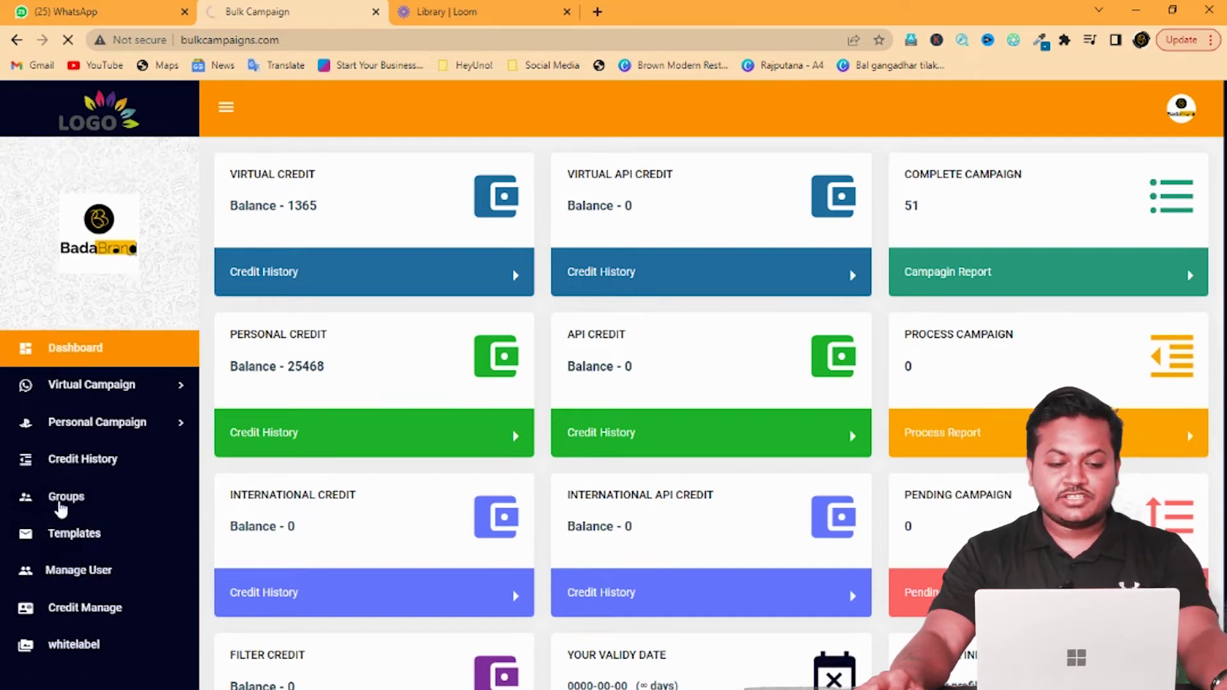
left_click(1104, 399)
left_click(757, 406)
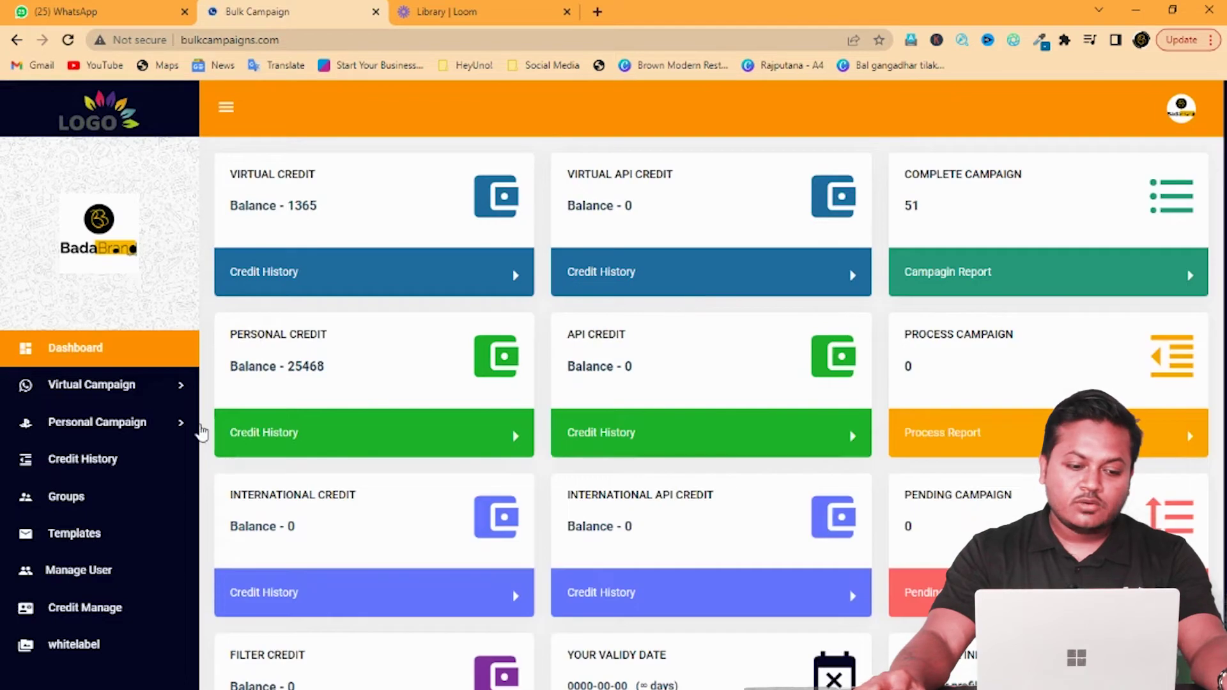
left_click(76, 500)
left_click(335, 267)
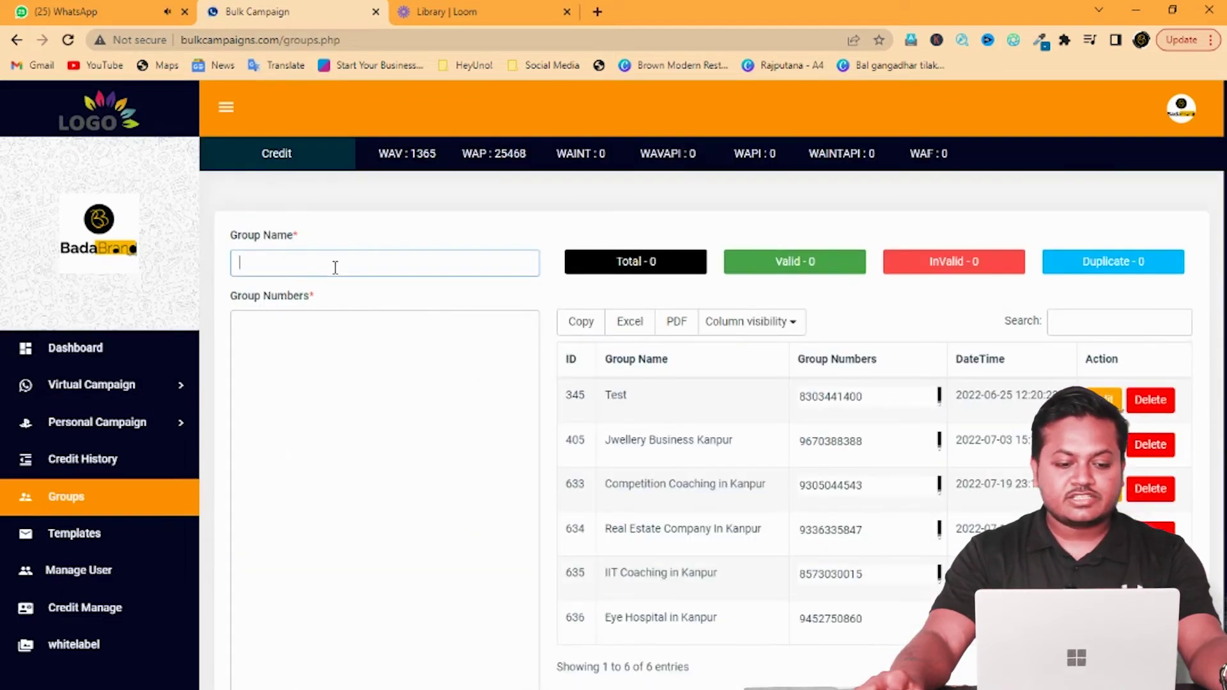
left_click(356, 430)
left_click(351, 255)
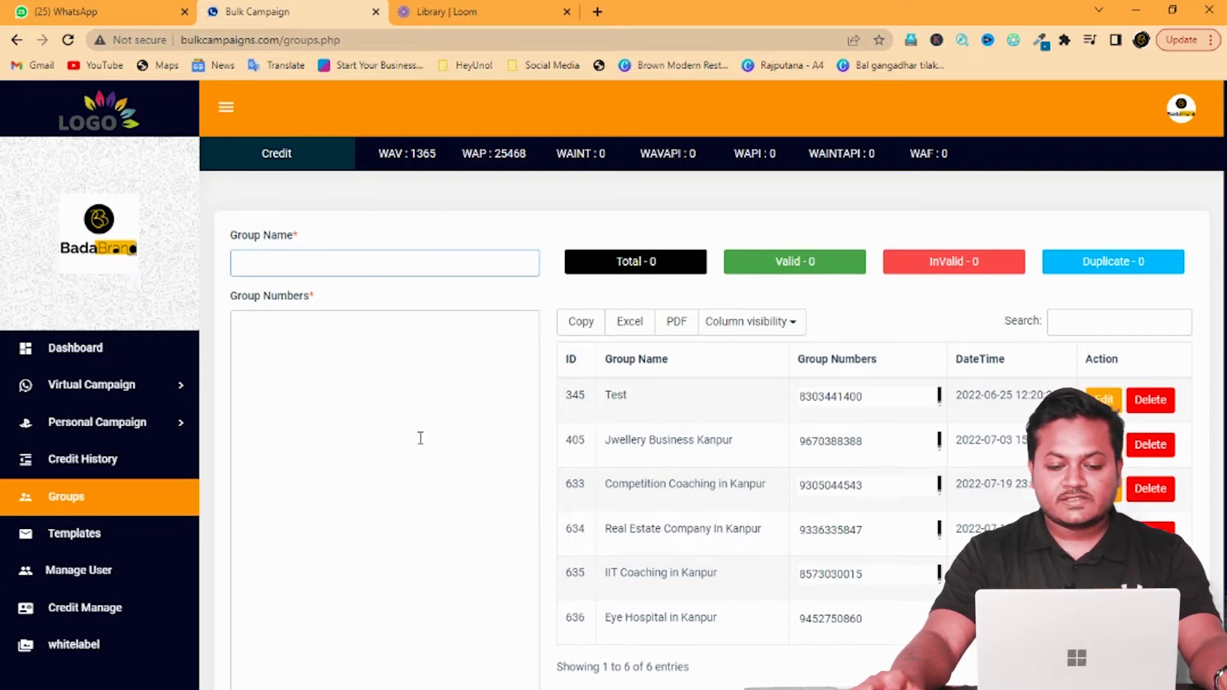
left_click(660, 440)
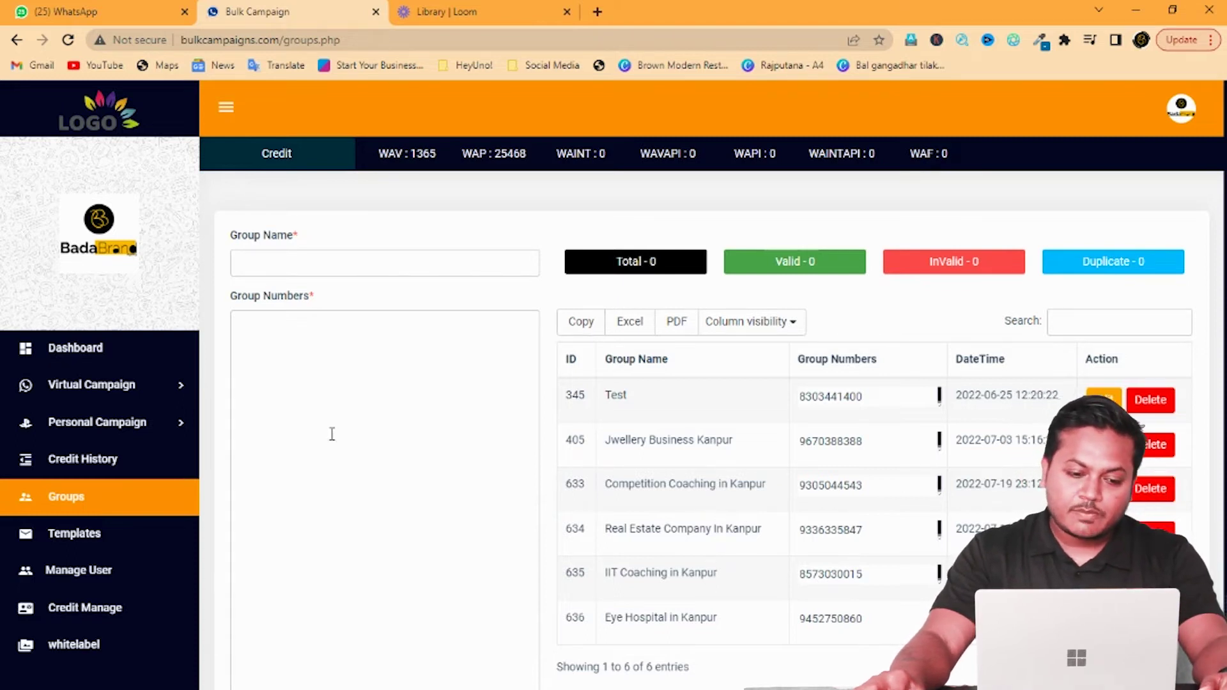
left_click(297, 393)
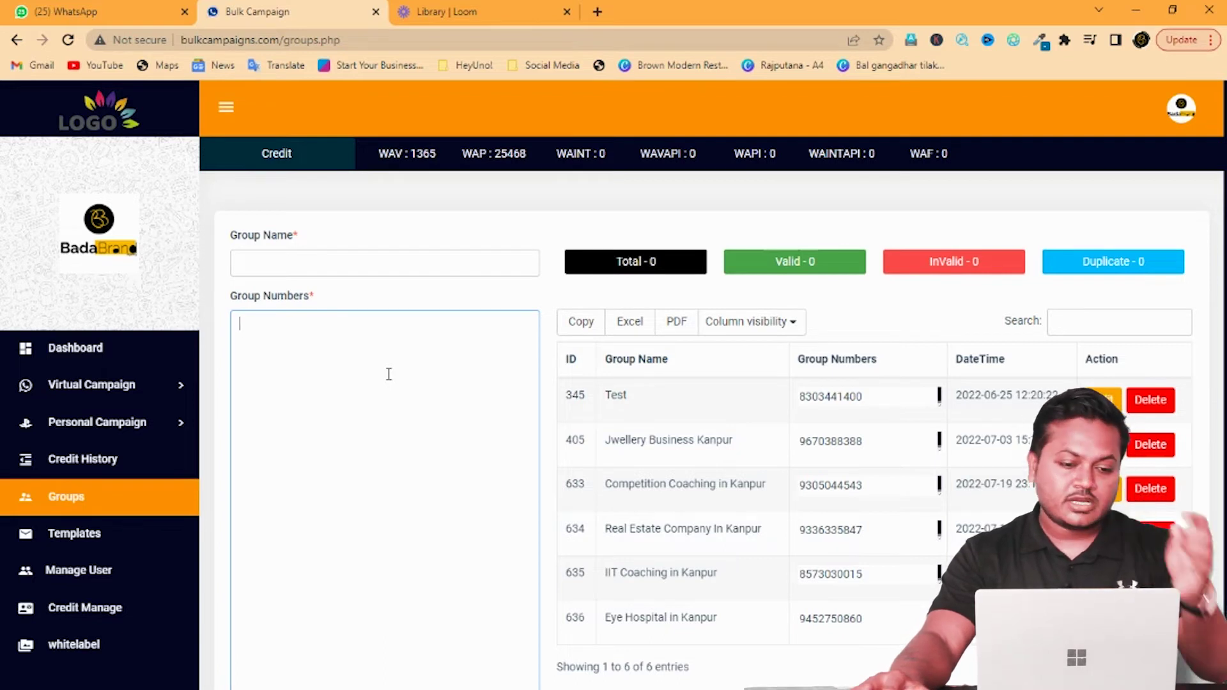
left_click(293, 274)
left_click(318, 391)
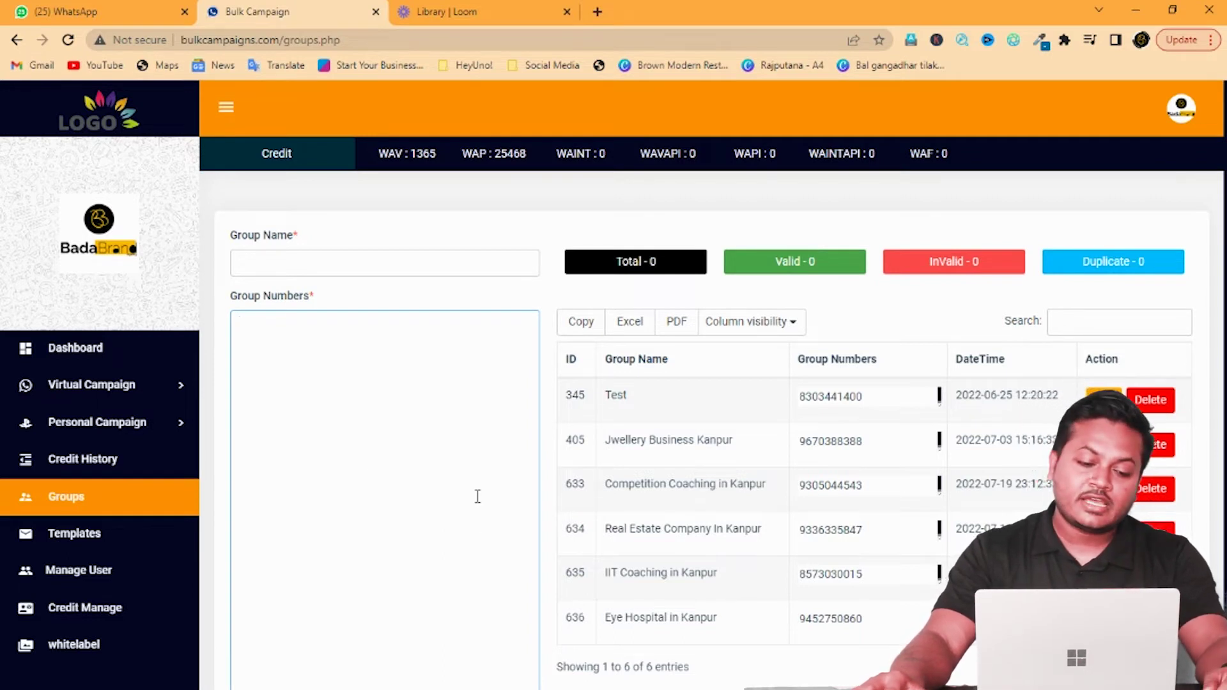
left_click(329, 265)
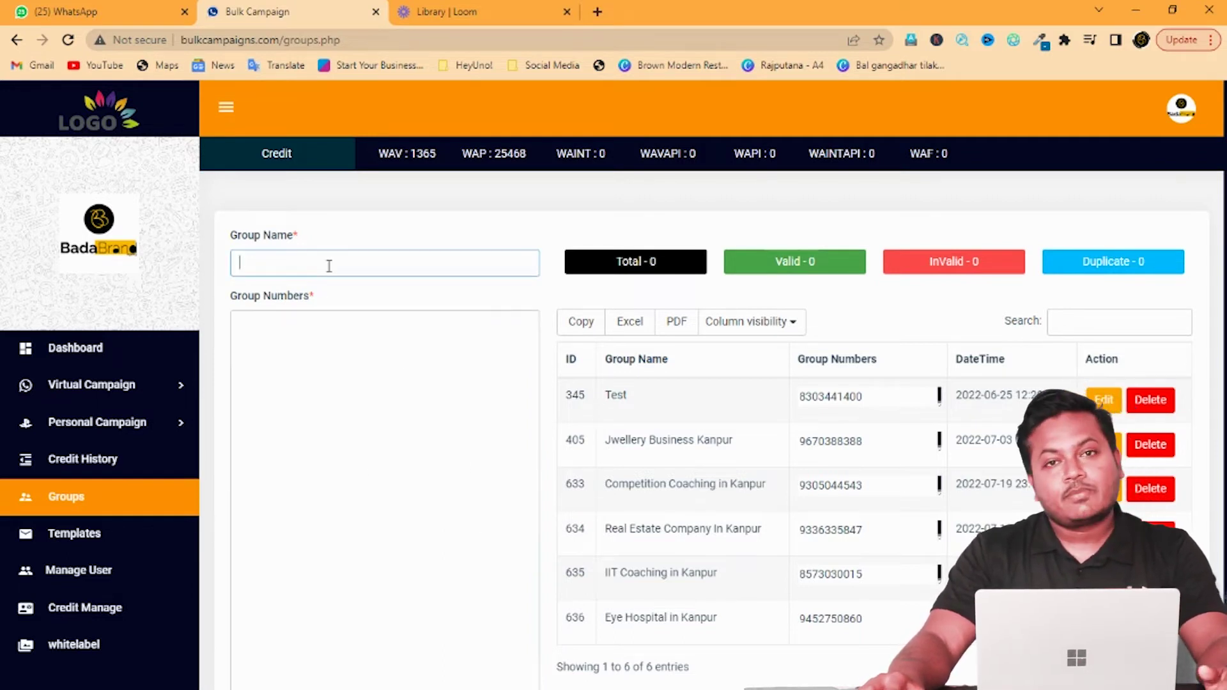
Open the Templates page and fill in a trial template named "We" with the message "fw er"
left_click(91, 531)
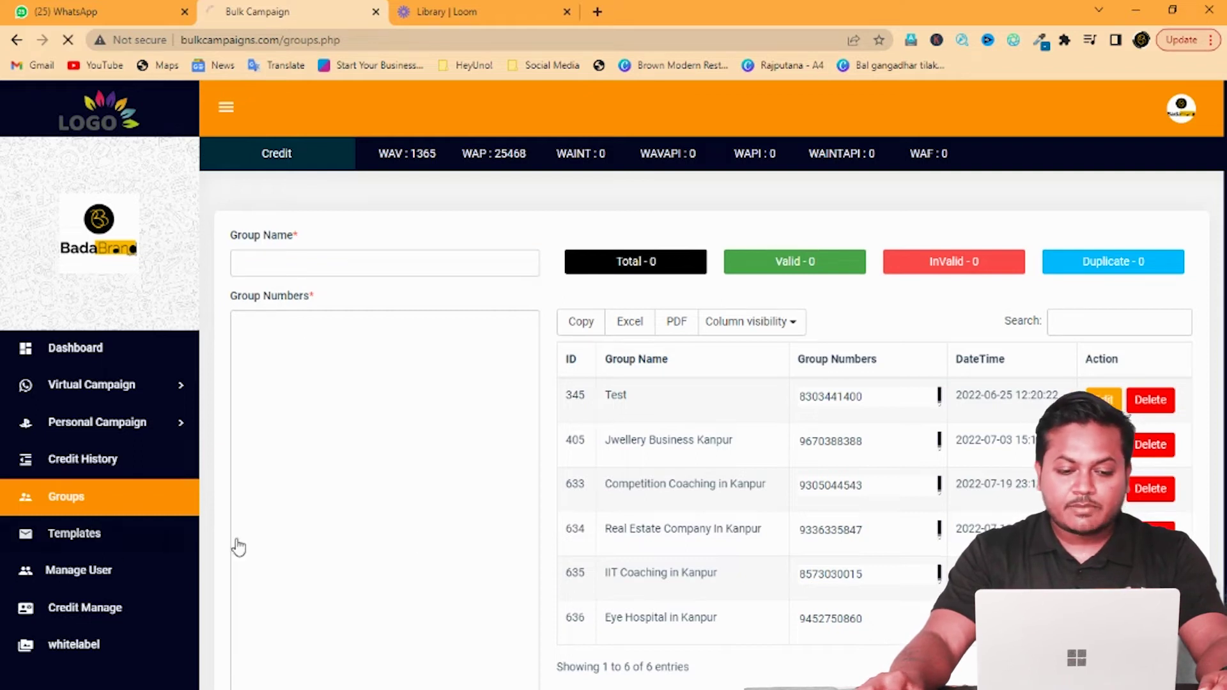
left_click(339, 258)
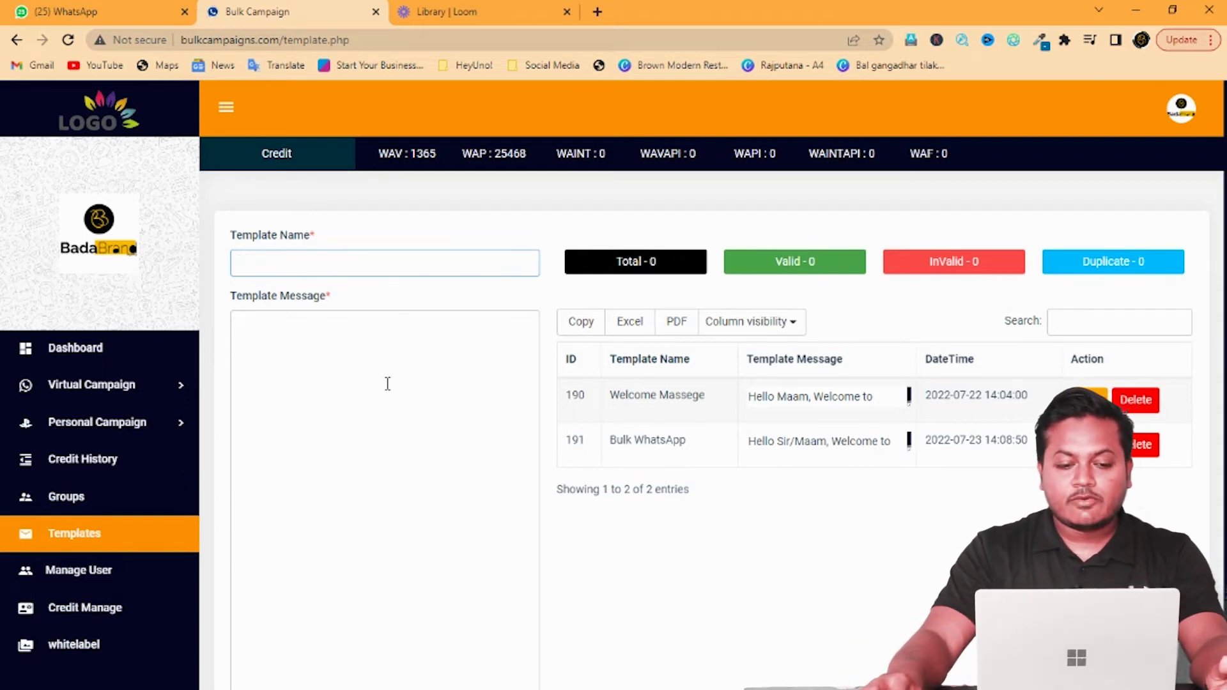
type("We")
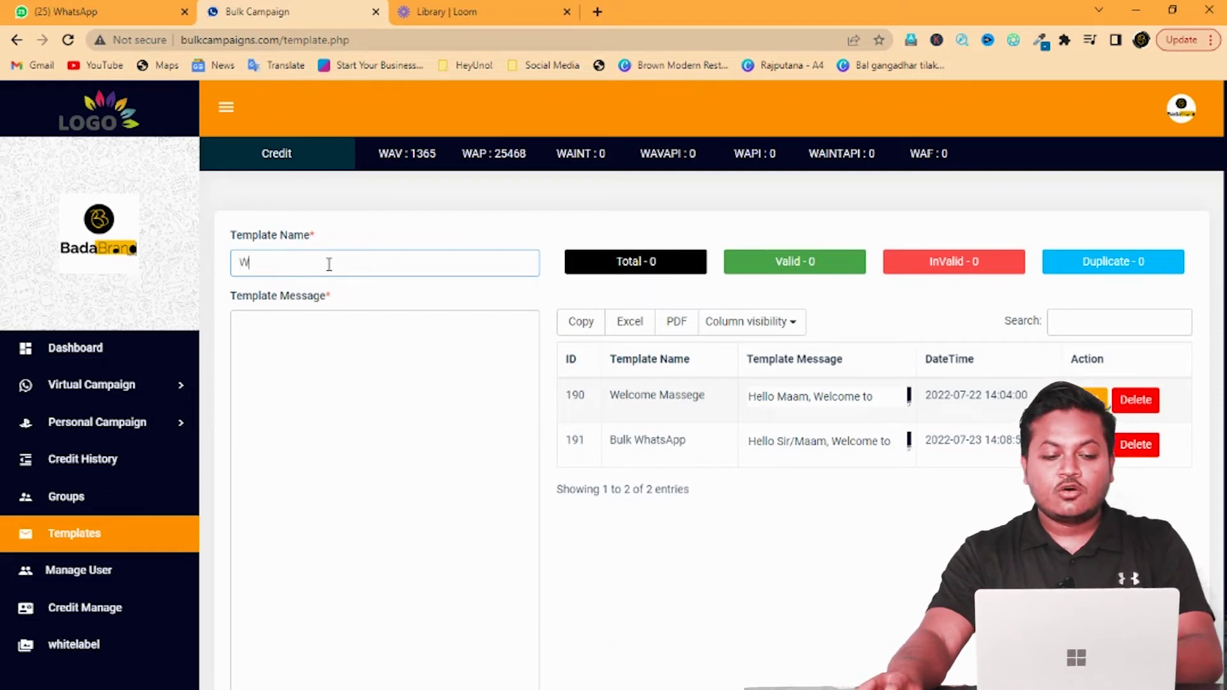
left_click(339, 364)
type("fw er")
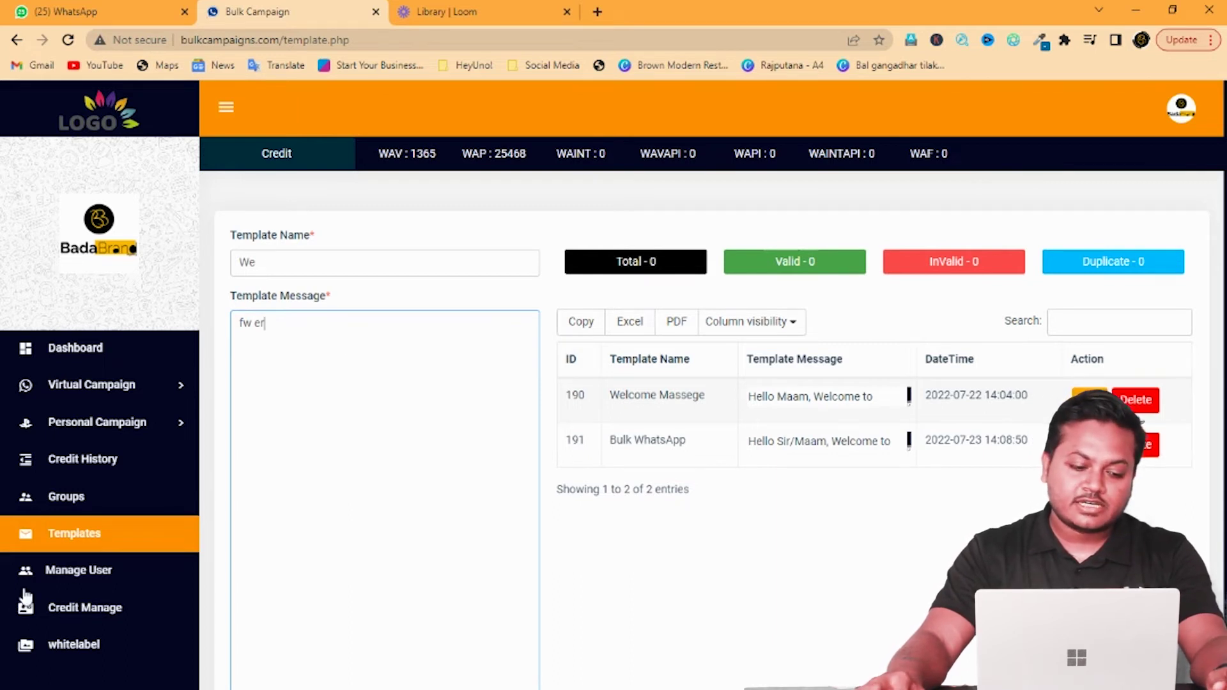
View the Credit Manage records and open the campaign form for Virtual Campaign
left_click(93, 617)
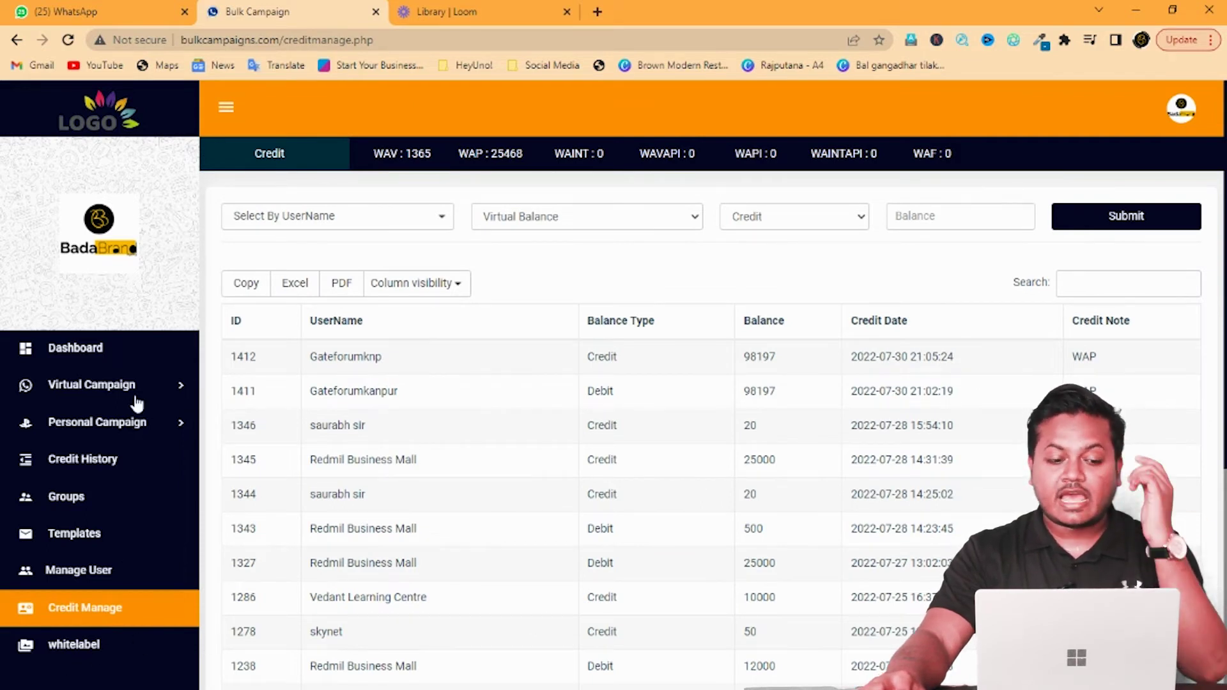
left_click(139, 427)
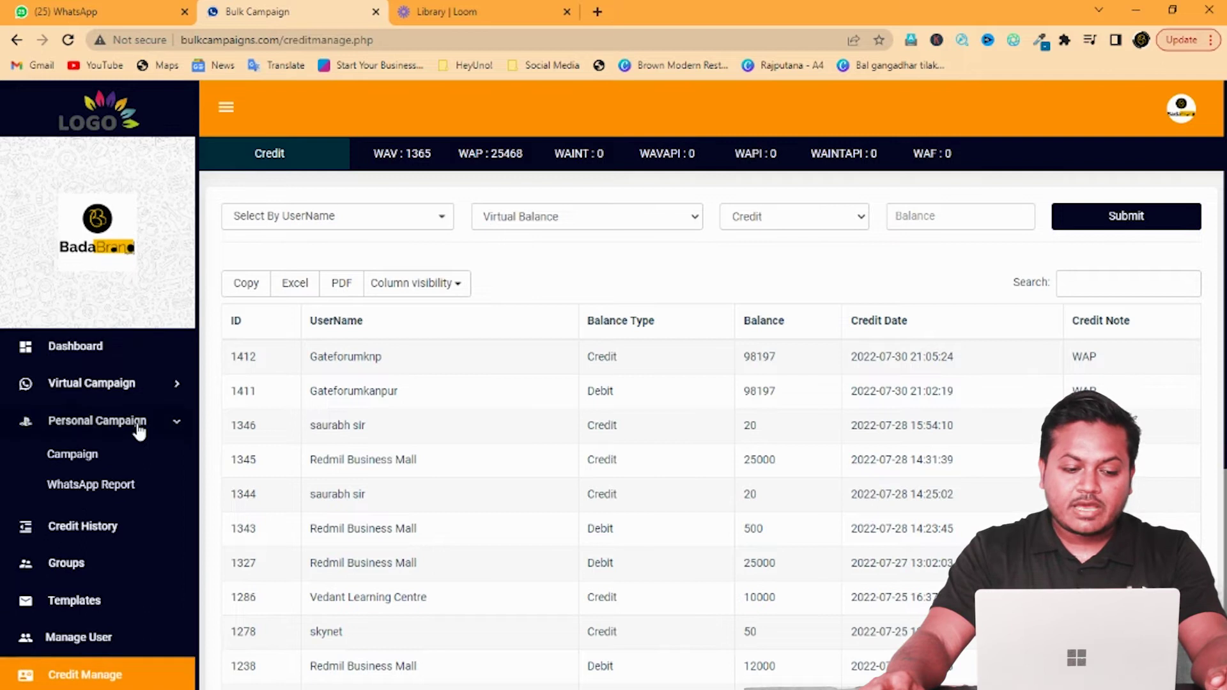
left_click(102, 386)
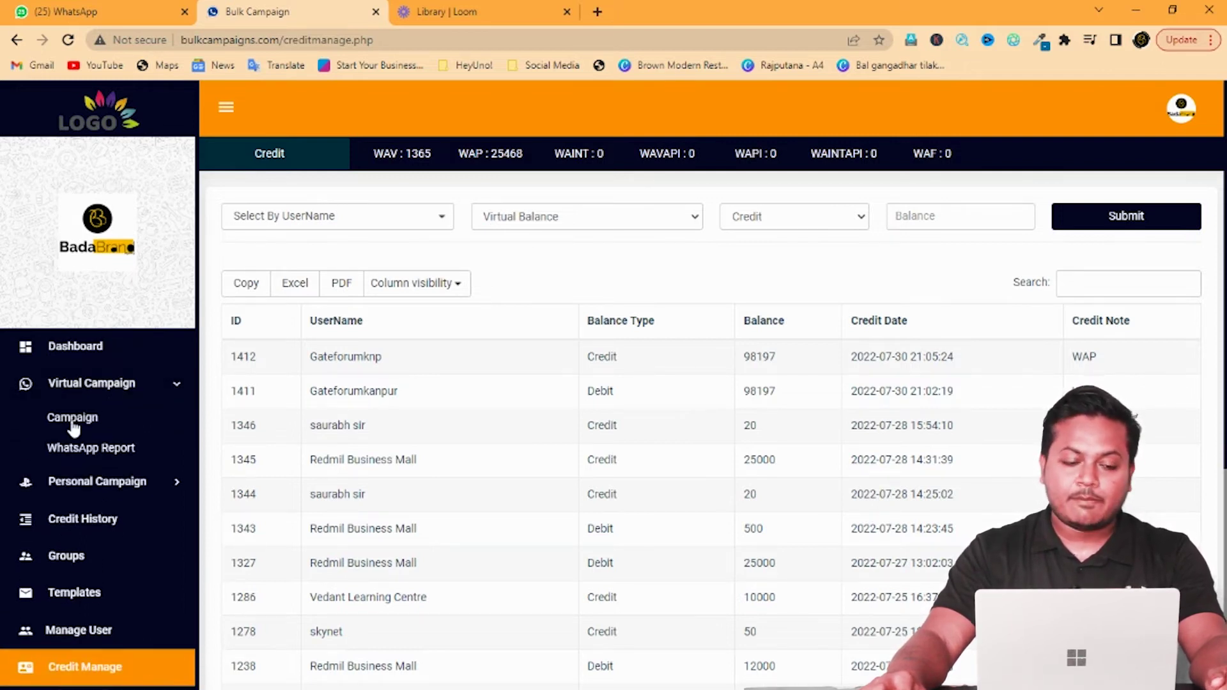
left_click(73, 423)
left_click(444, 293)
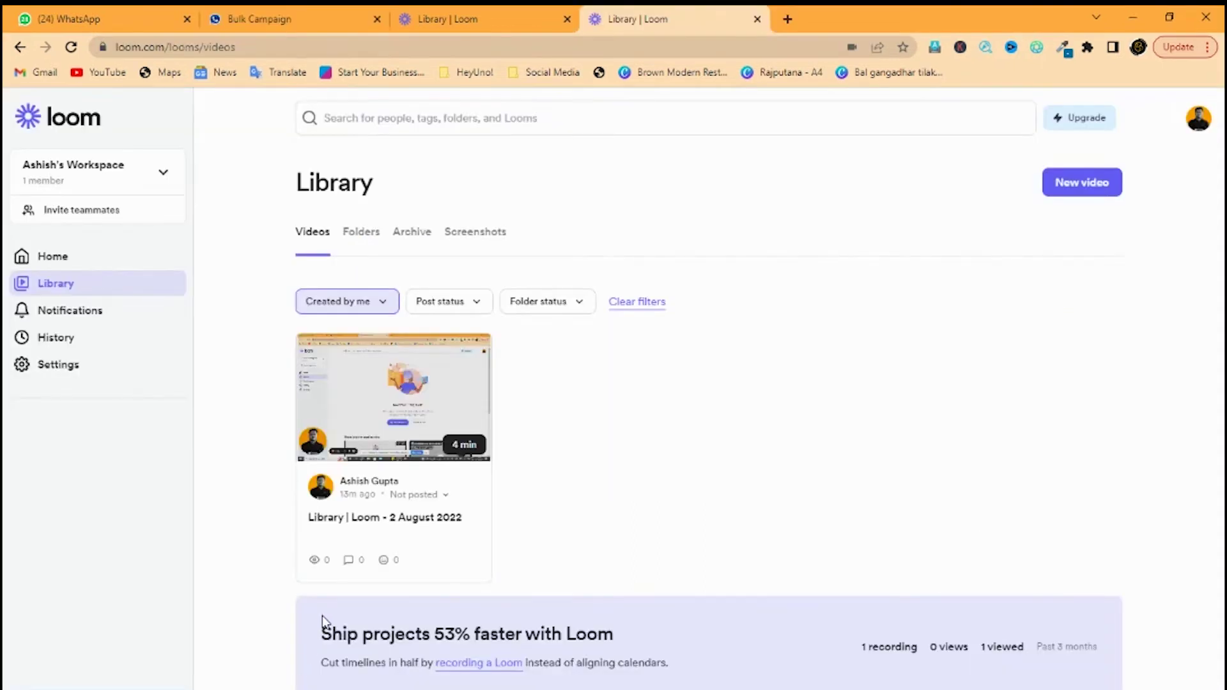
Return from Loom to the Bulk Campaign page and reload a blank virtual campaign form
key("ctrl+2")
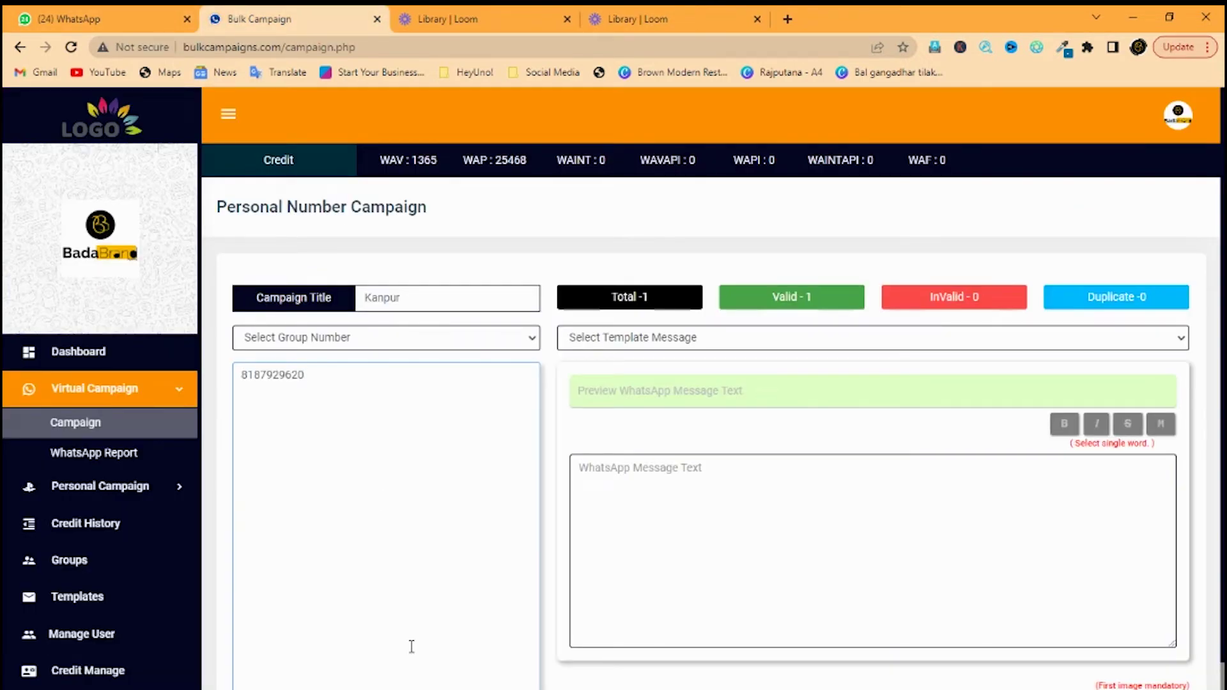
left_click(117, 399)
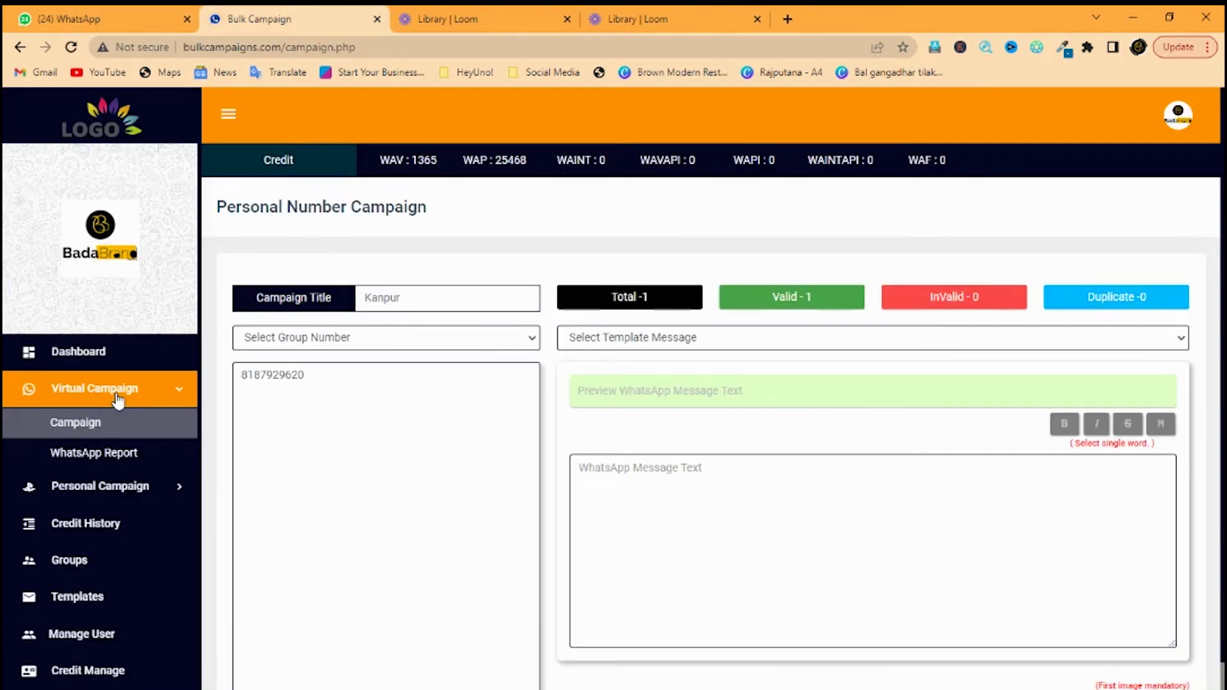
left_click(117, 400)
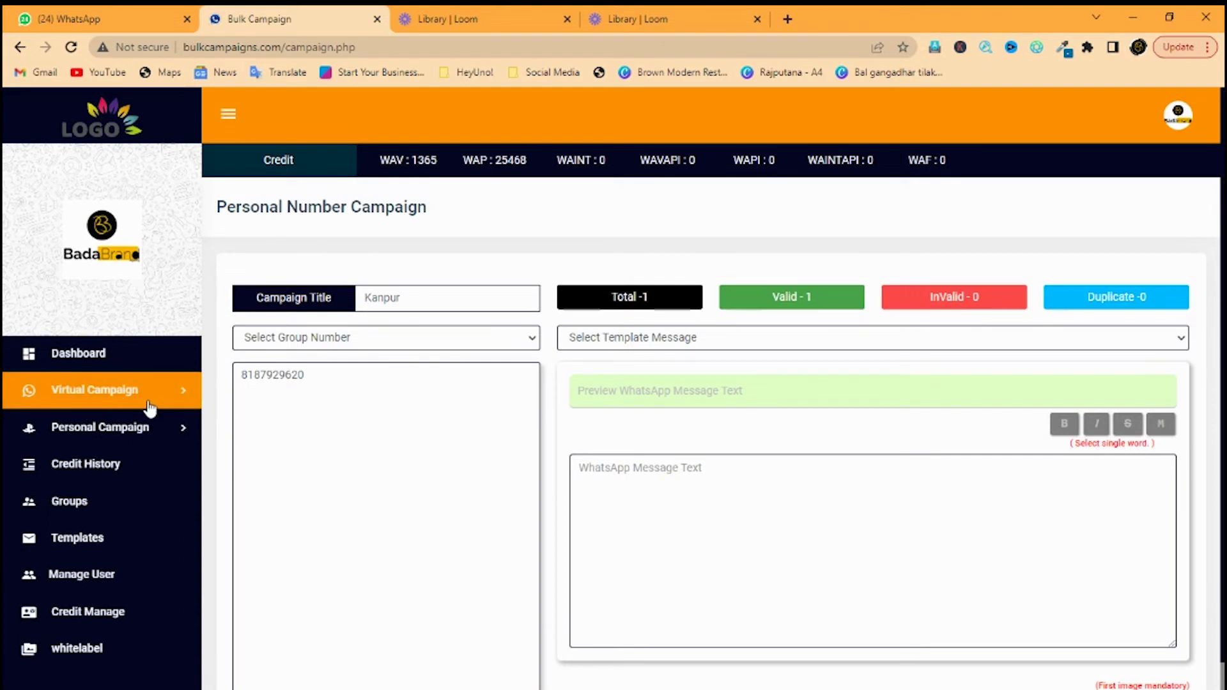
left_click(120, 403)
left_click(68, 425)
Title the campaign "Kanpur" and enter the recipient's WhatsApp number
left_click(448, 295)
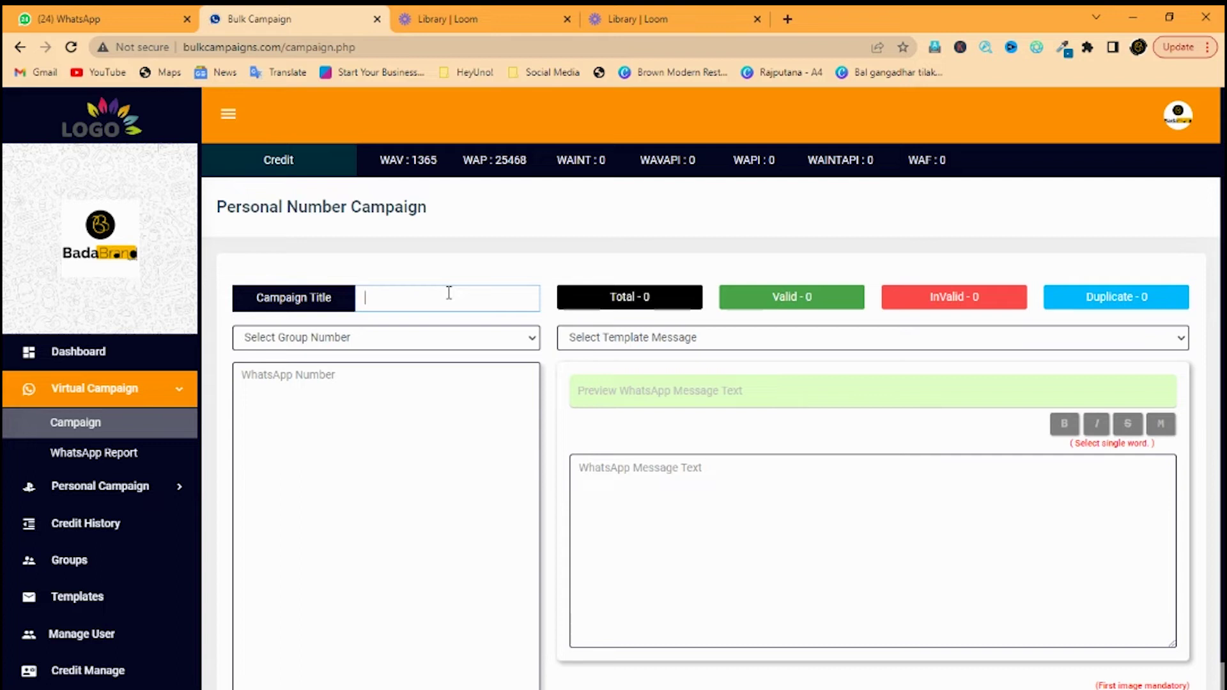
type("Kanpur")
left_click(401, 375)
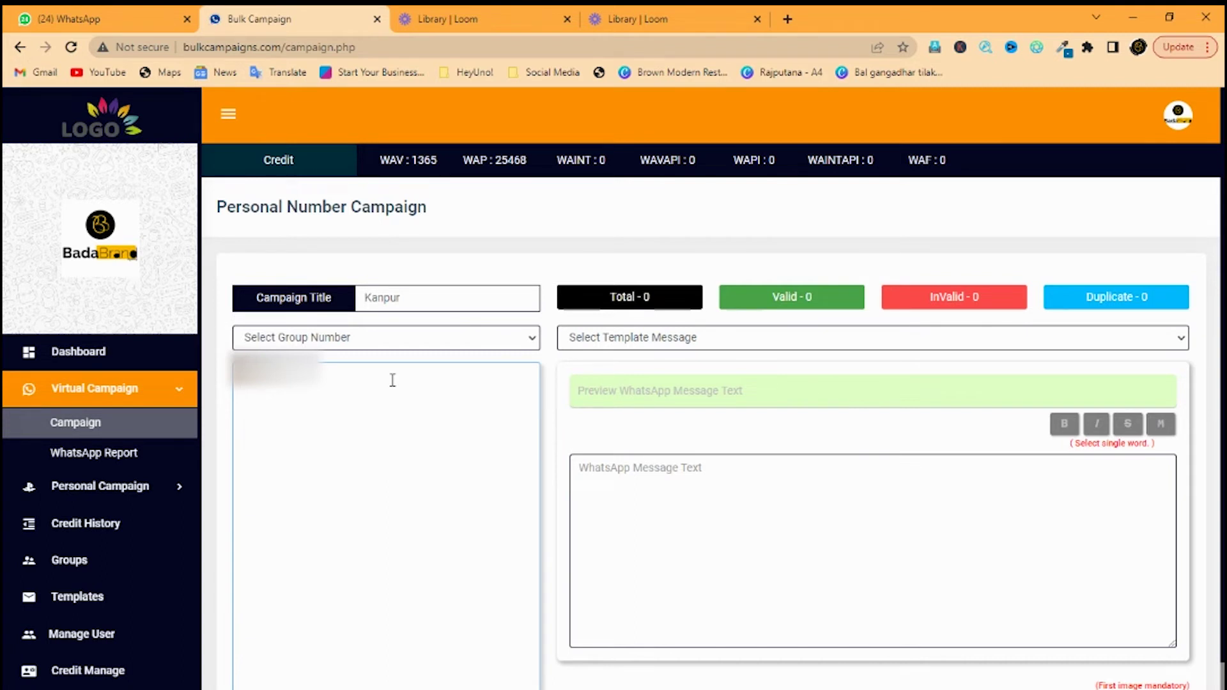
Write the greeting "*Hello Students*" in bold markup as the message's first line, followed by a blank line
left_click(635, 510)
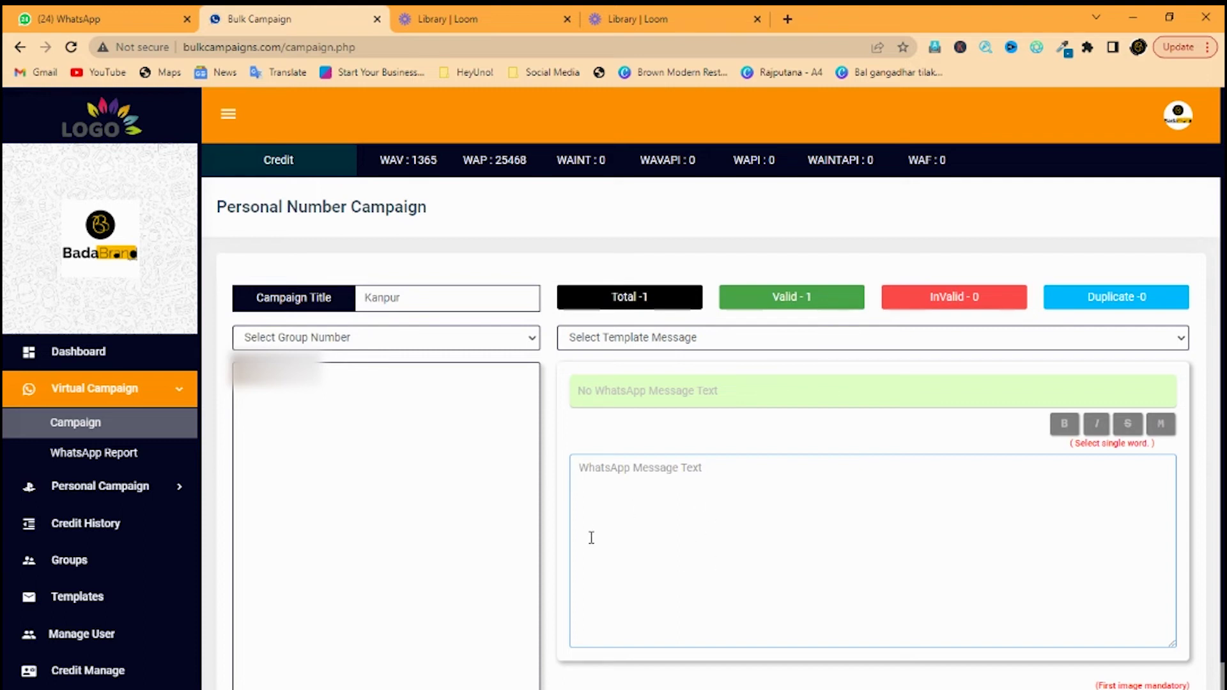
type("He")
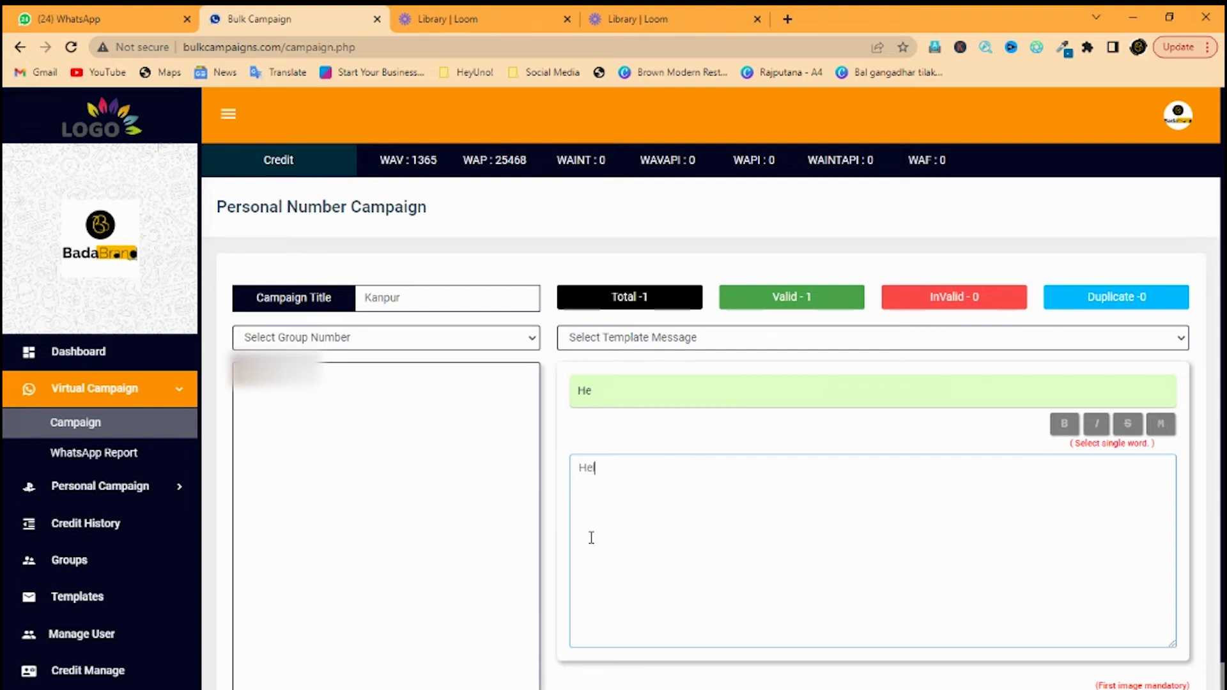
type("llo Students")
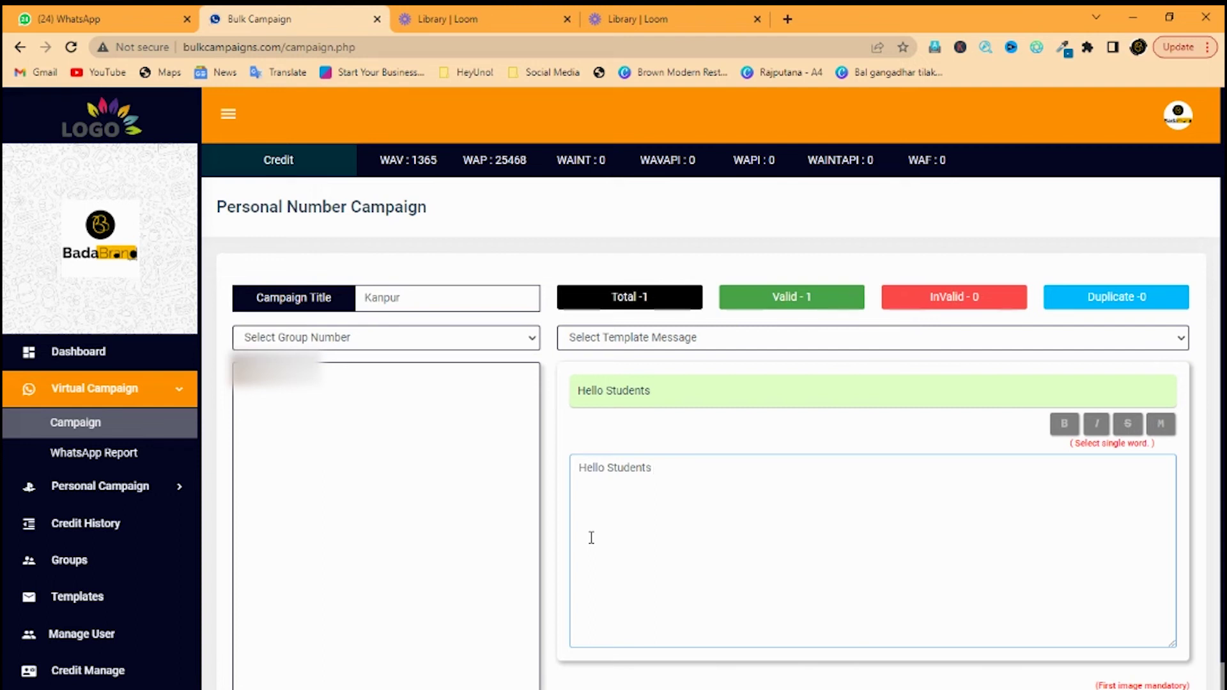
key("Return")
key("BackSpace")
type("*")
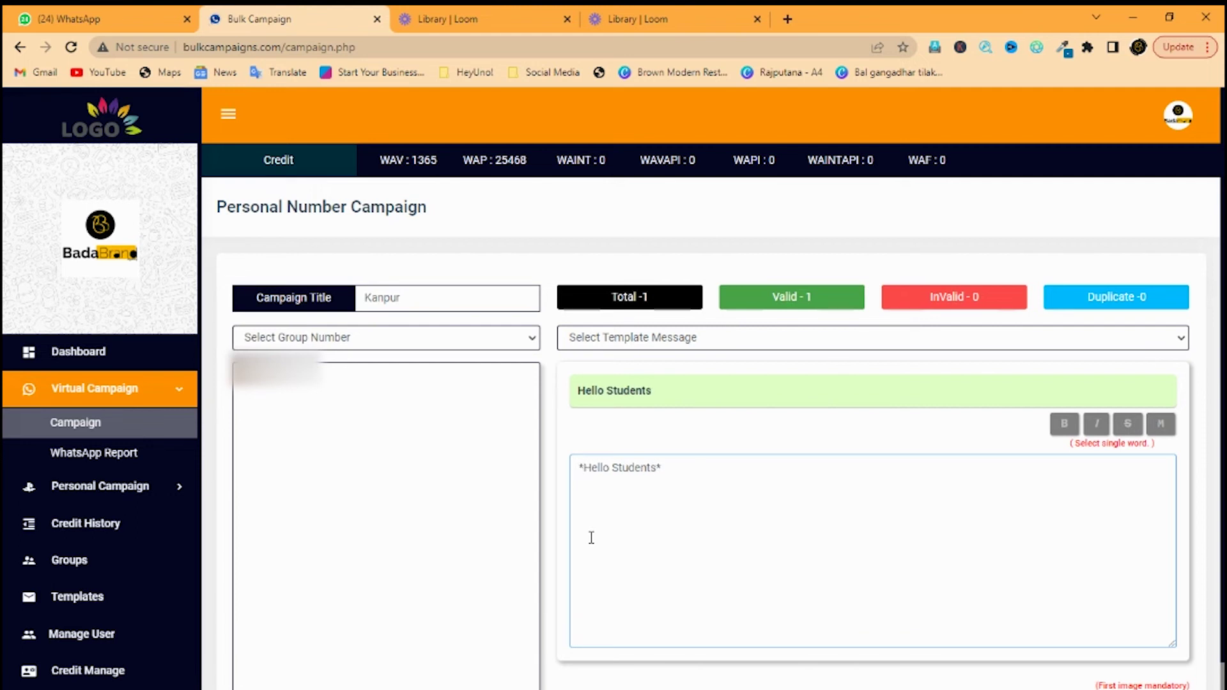
key("Return")
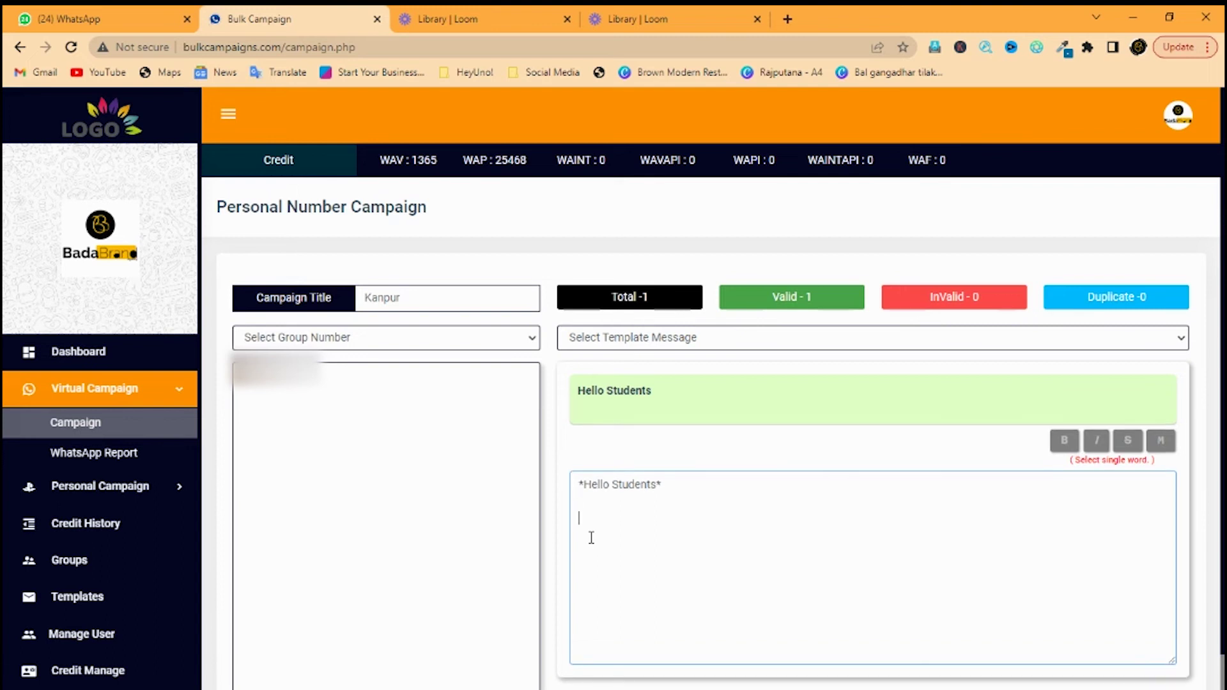
Add the line "Call karen" below the greeting in the WhatsApp message text
type("Cakk")
key("BackSpace")
key("BackSpace")
type("ll karen")
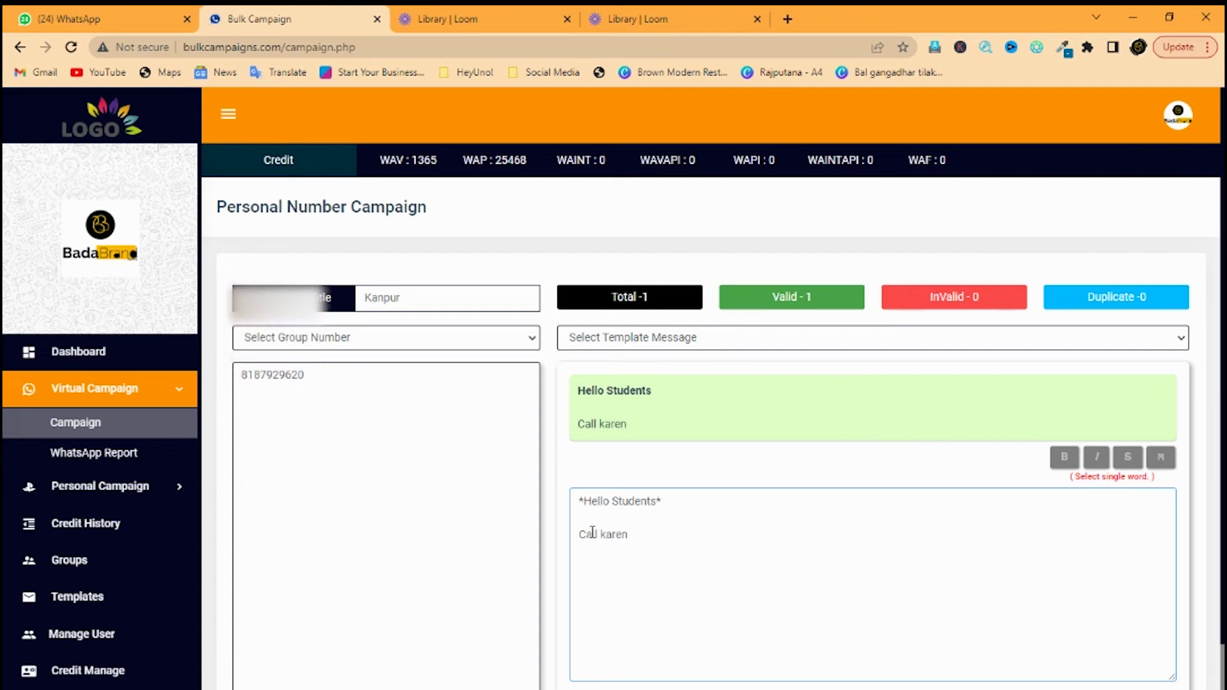
scroll(695, 537, "down", 3)
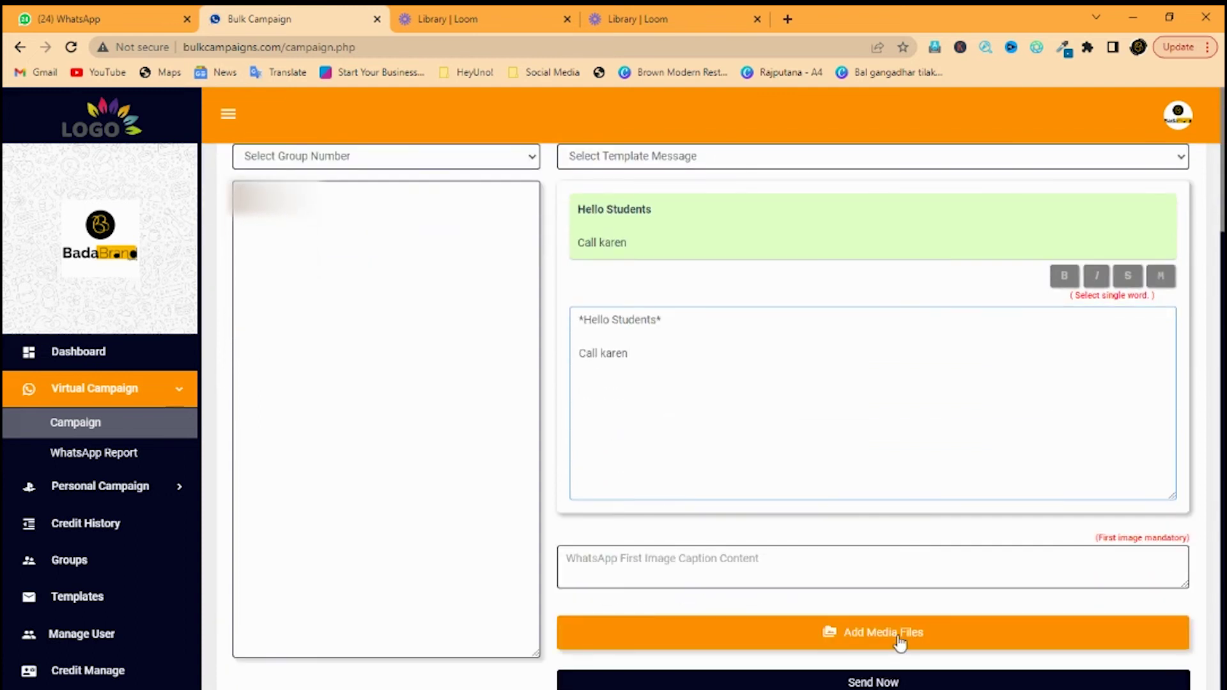
left_click(901, 638)
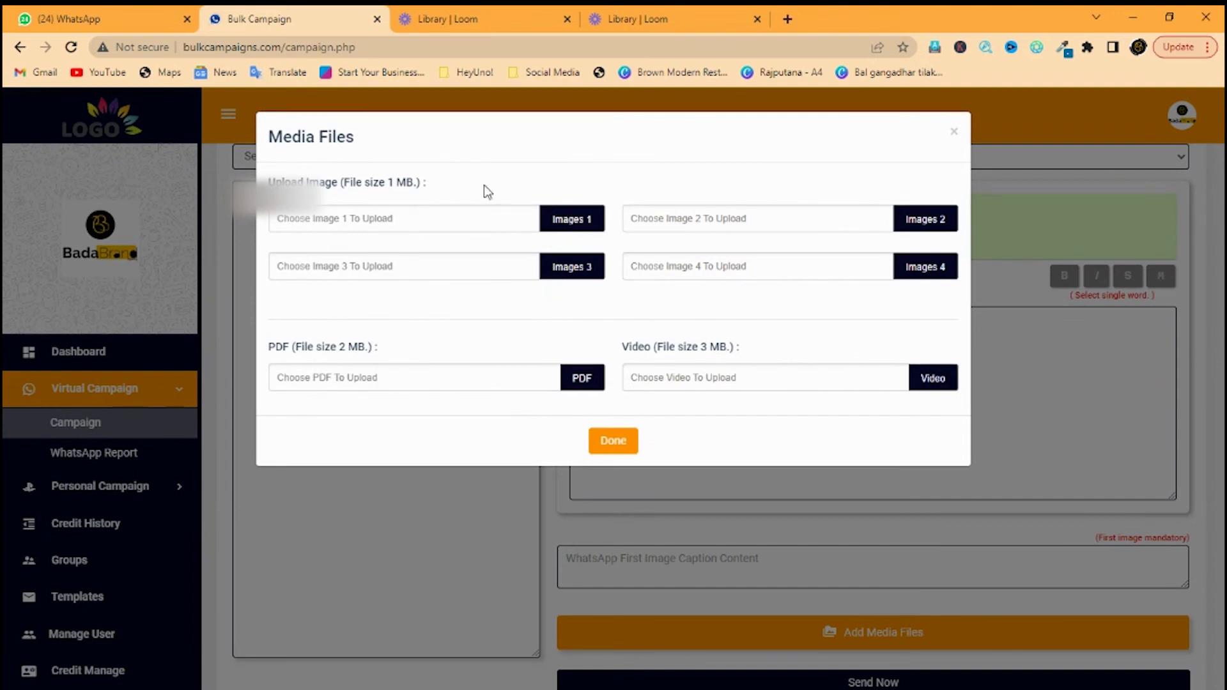
left_click(569, 222)
left_click(618, 227)
left_click(914, 454)
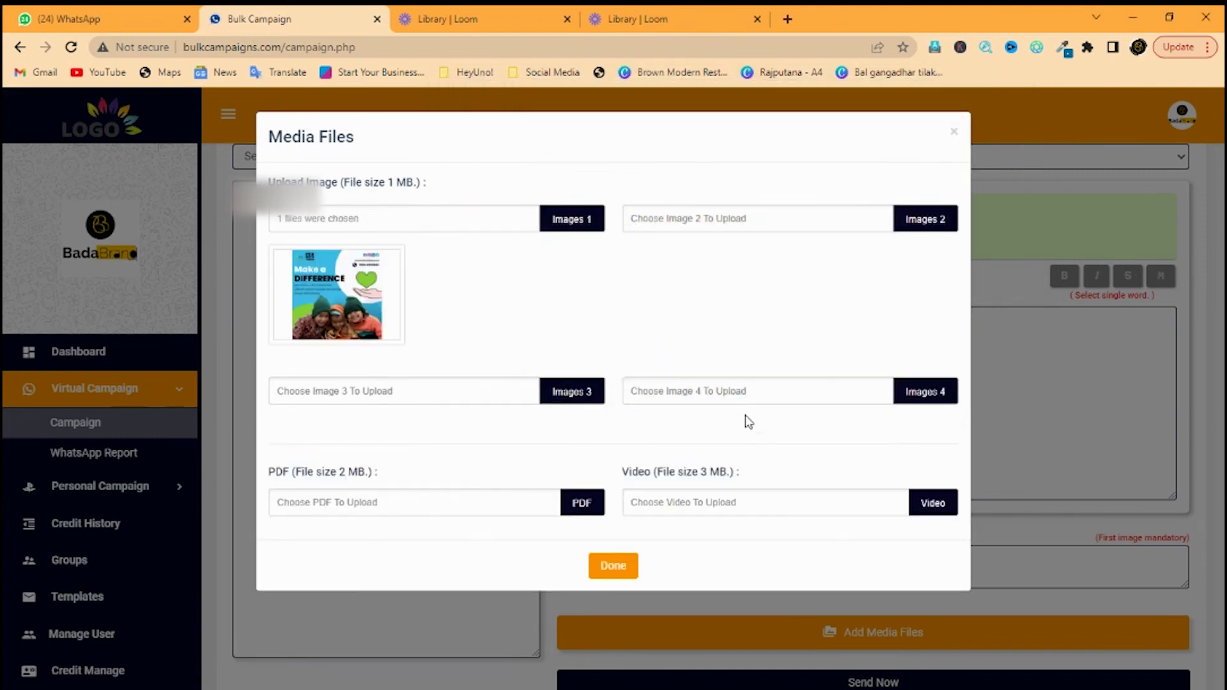
Finish the media selection without adding a PDF, and send the campaign
left_click(579, 502)
left_click(984, 457)
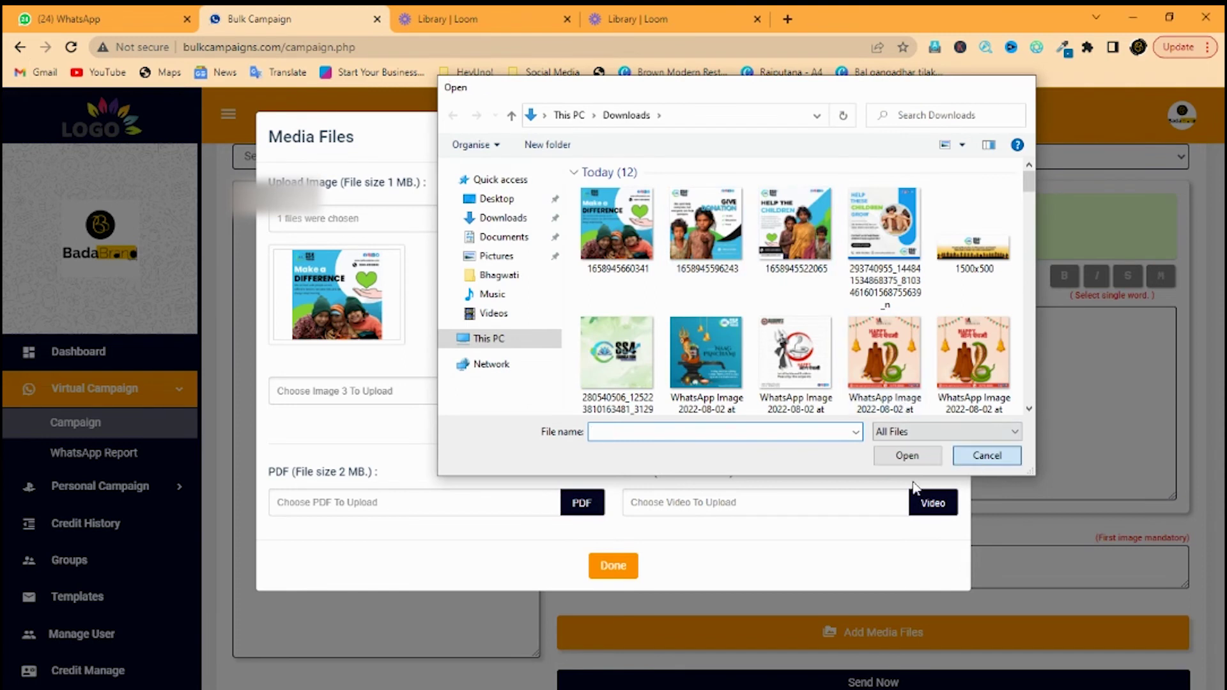
left_click(615, 566)
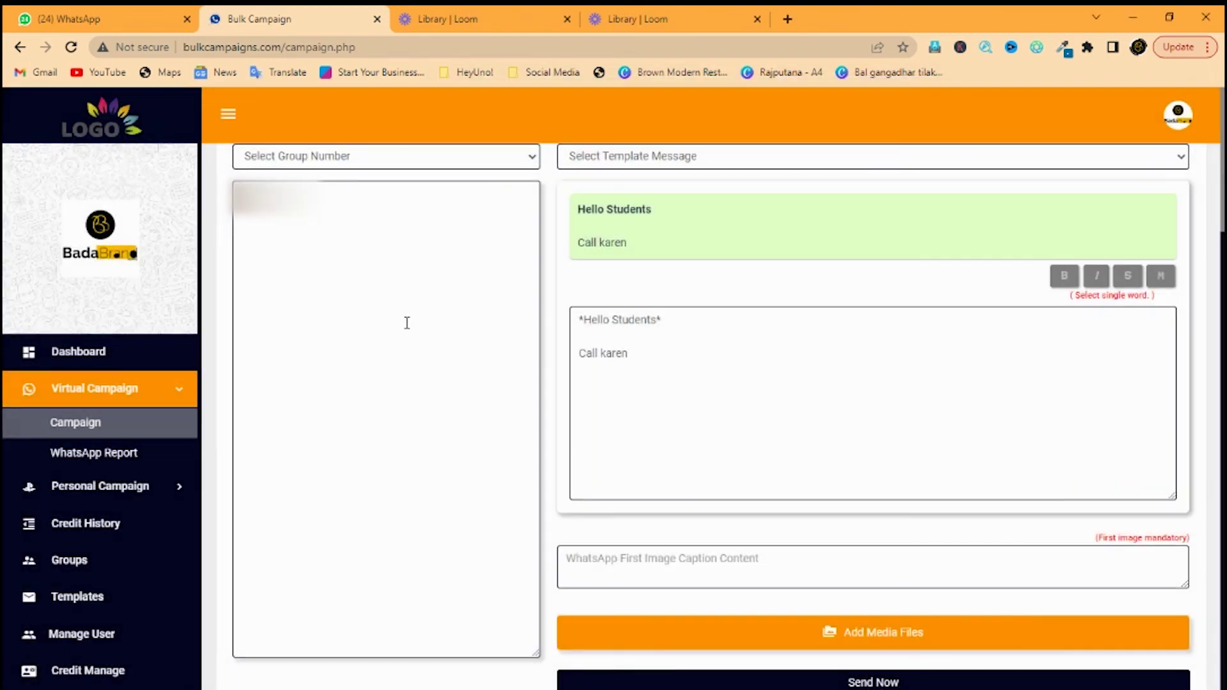
left_click(788, 684)
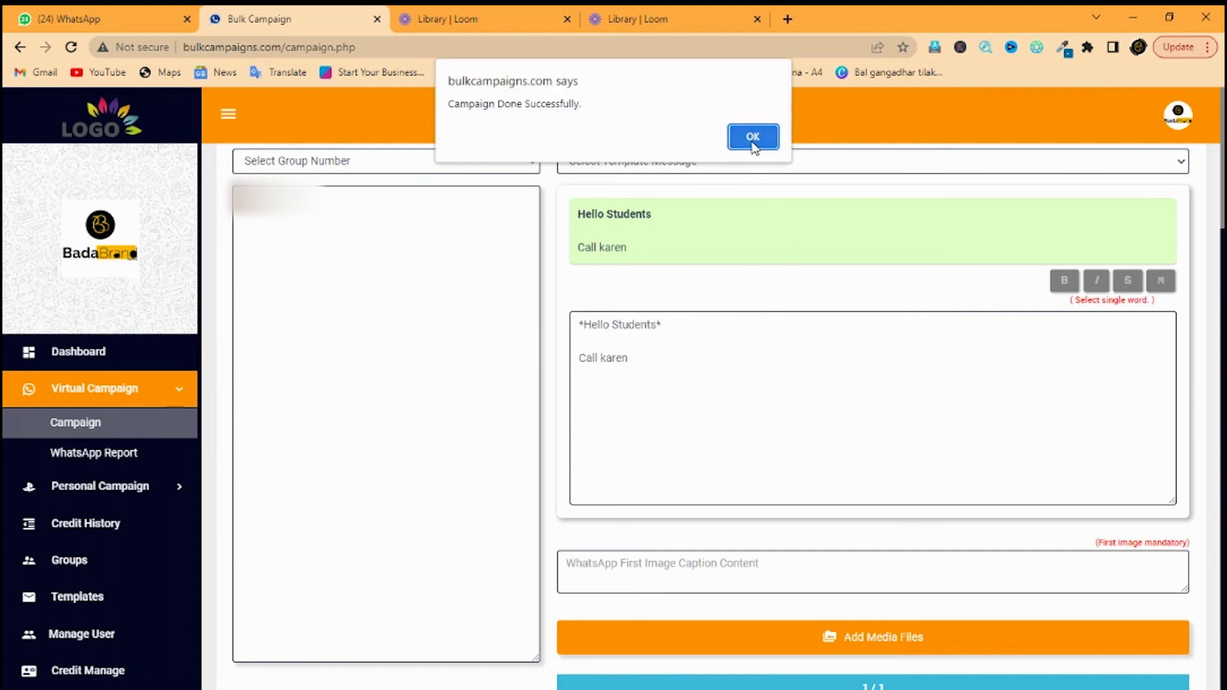
left_click(753, 136)
Switch to WhatsApp and check the received campaign text and picture, downloading the picture and viewing it at full size
left_click(83, 6)
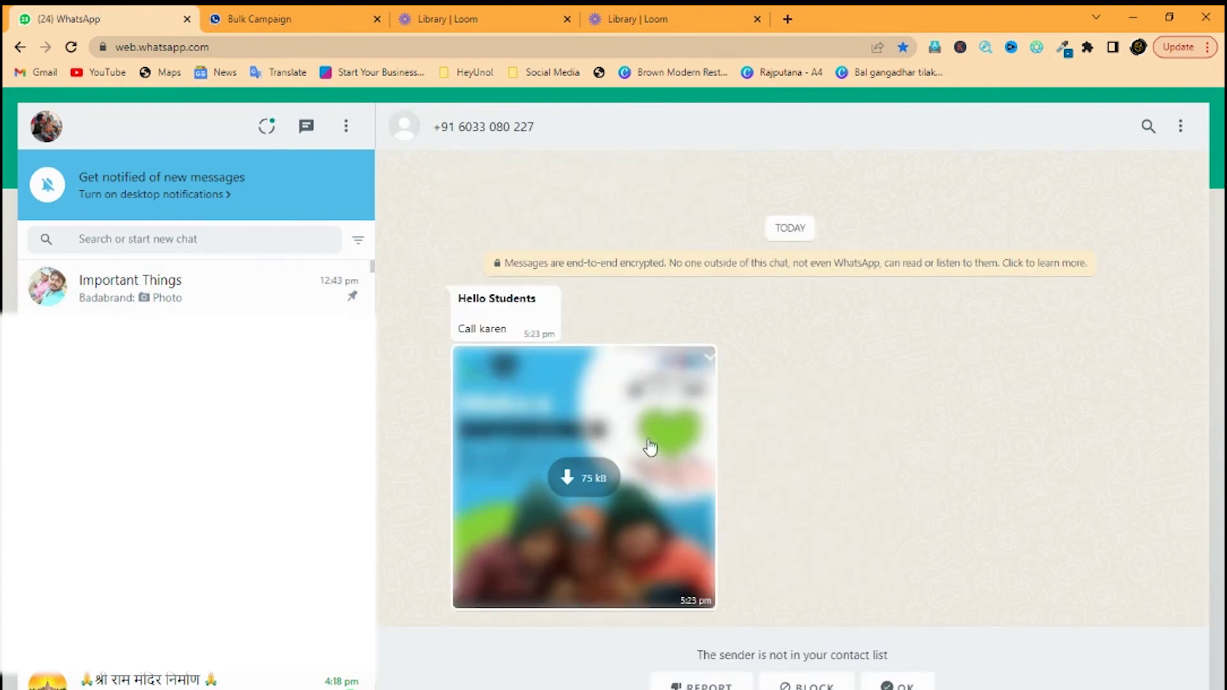
left_click_drag(458, 301, 523, 335)
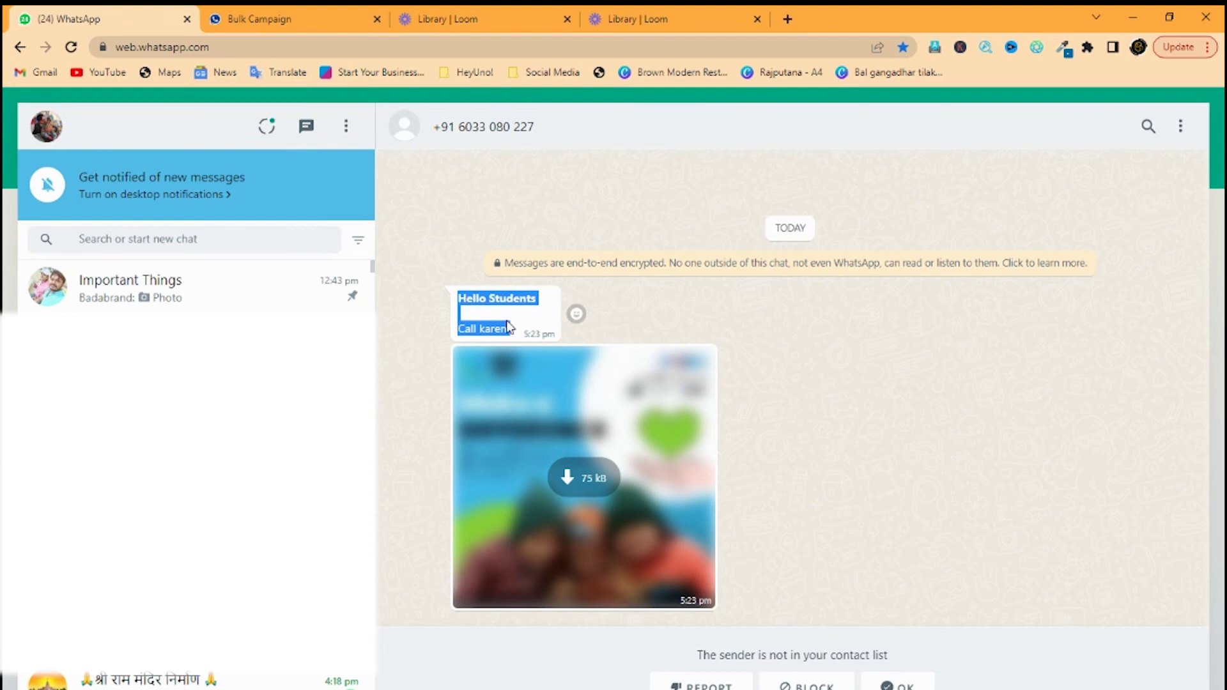
left_click(584, 478)
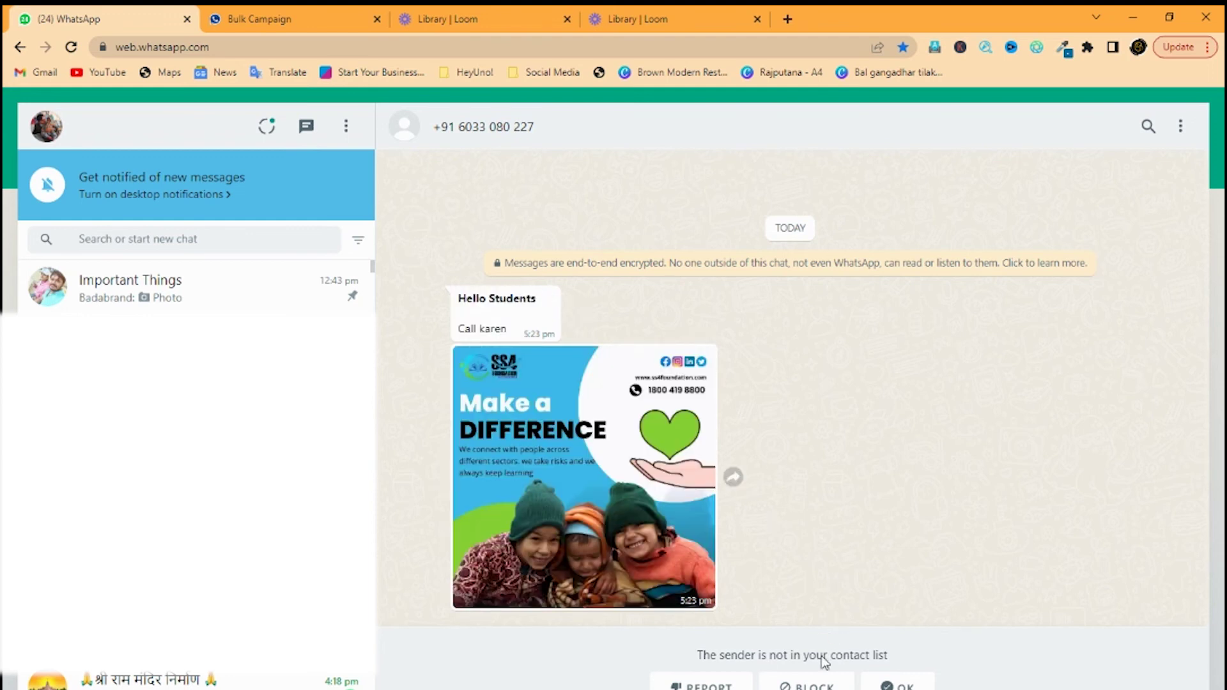
left_click(588, 440)
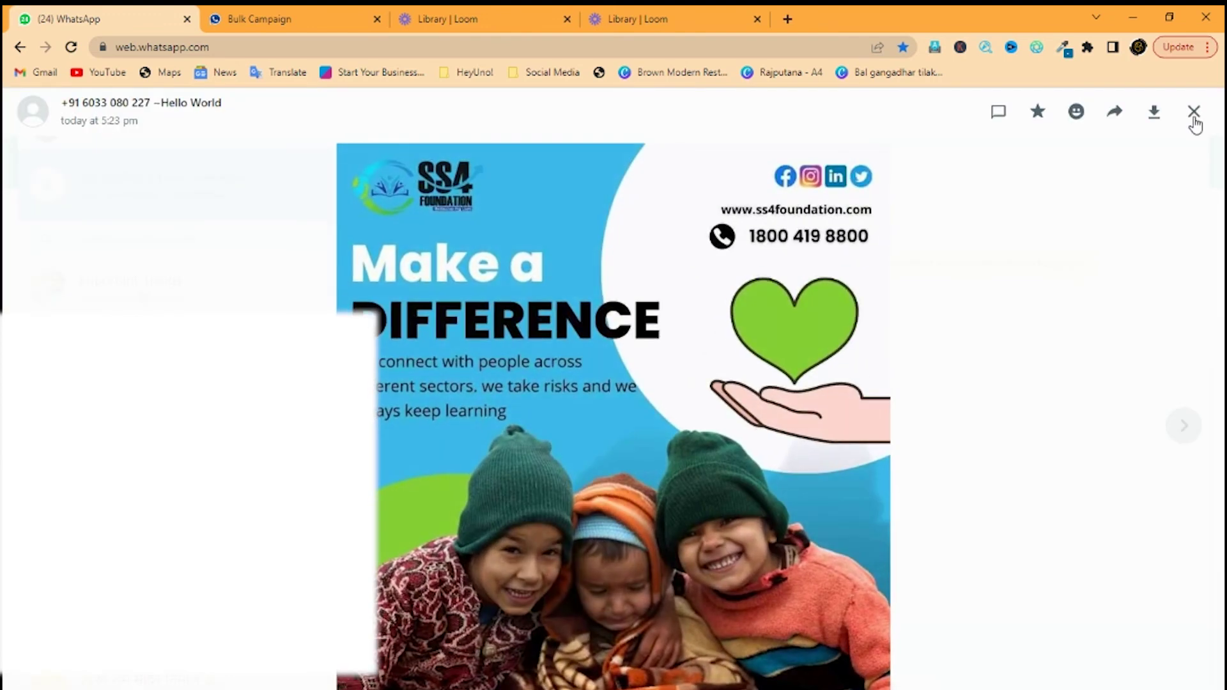
left_click(1194, 112)
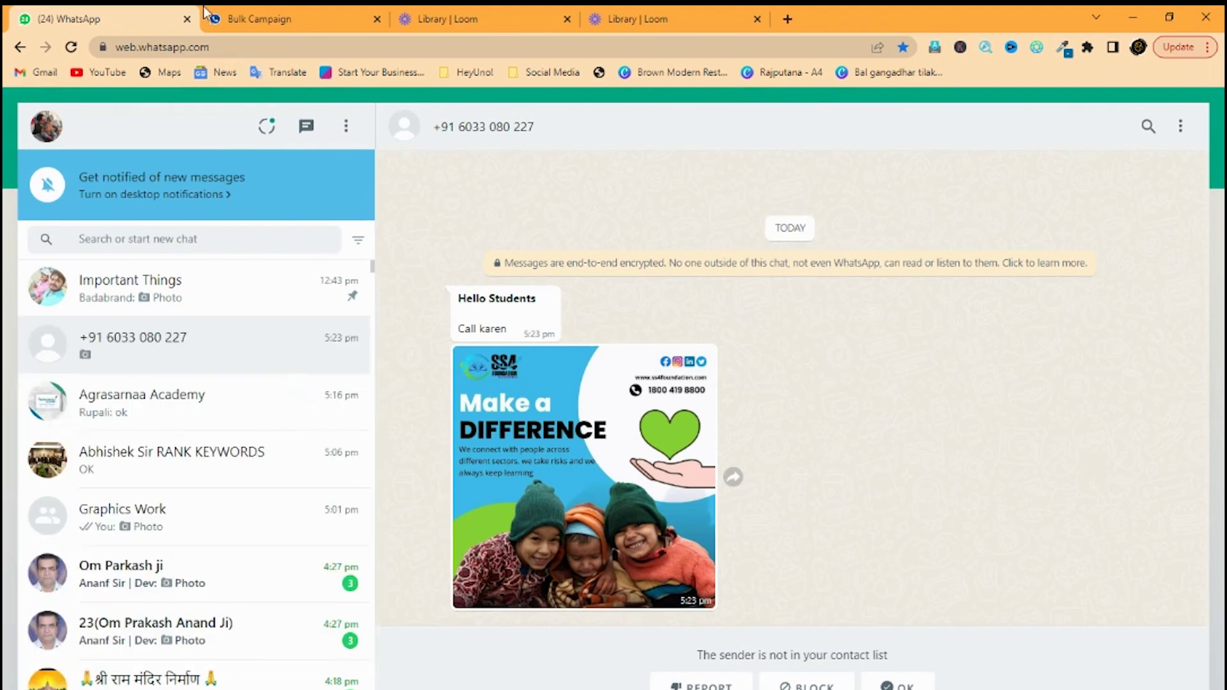
Return to Bulk Campaign and open the Scan Channels list for personal campaigns
left_click(205, 12)
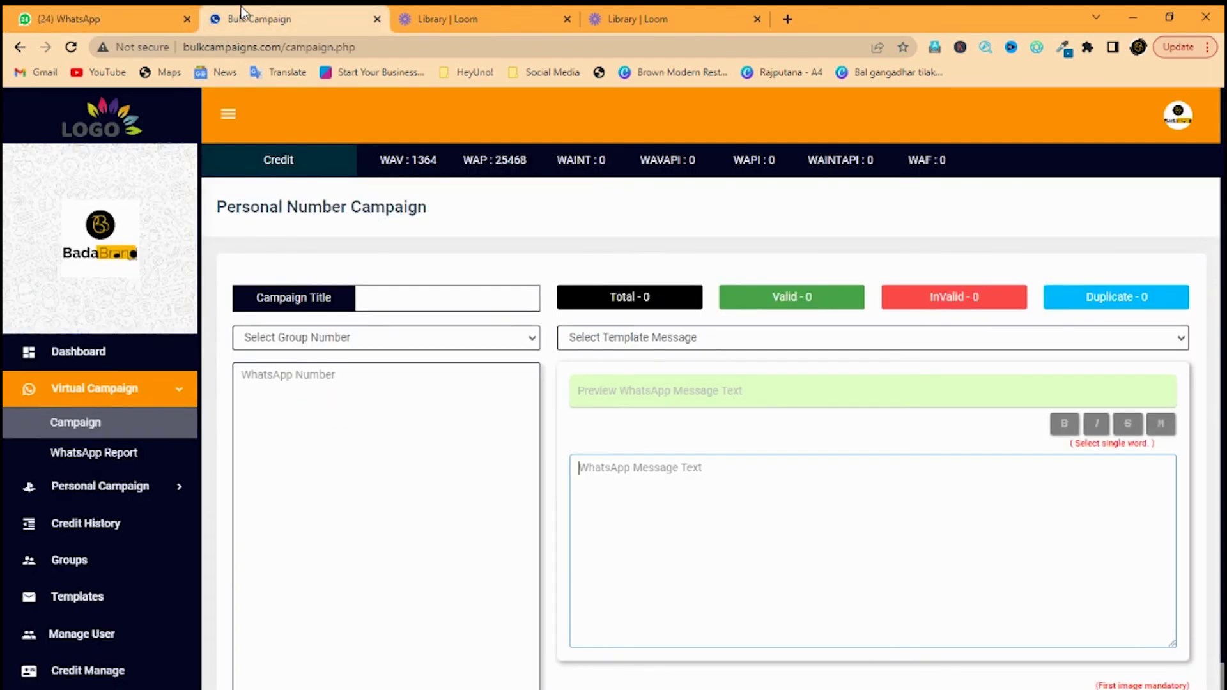
left_click(124, 483)
left_click(95, 523)
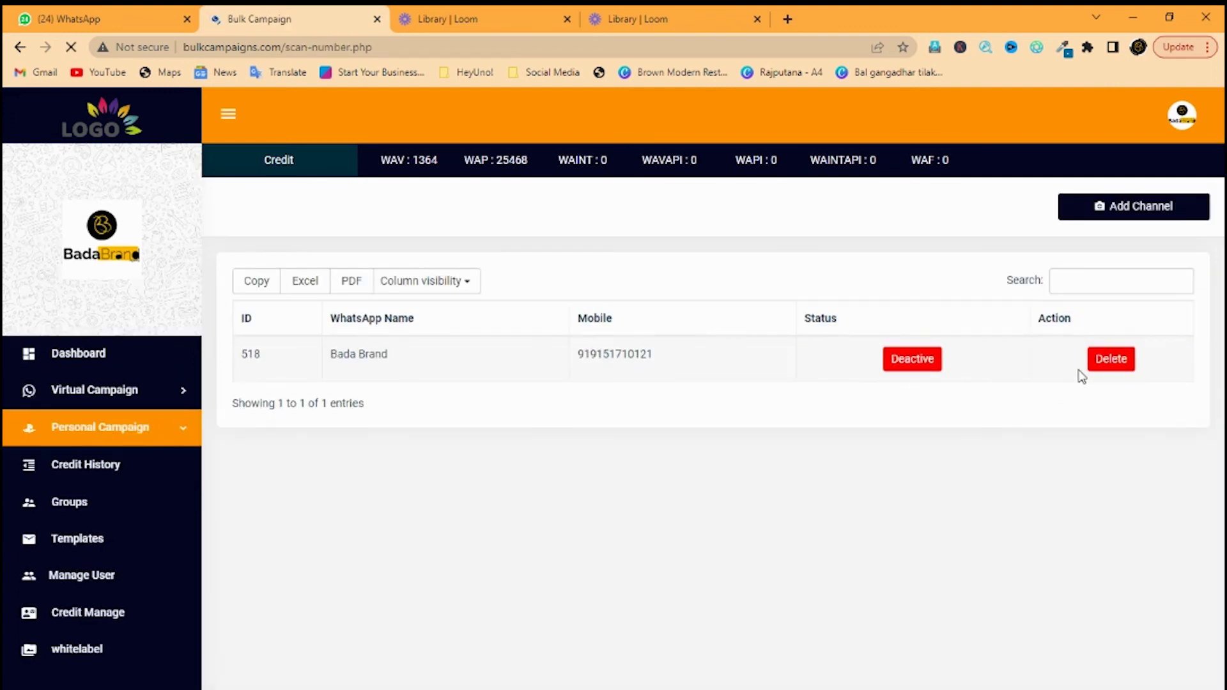
Delete the "Bada Brand" channel and open the WhatsApp scan dialog for adding a new channel
left_click(1103, 368)
left_click(688, 135)
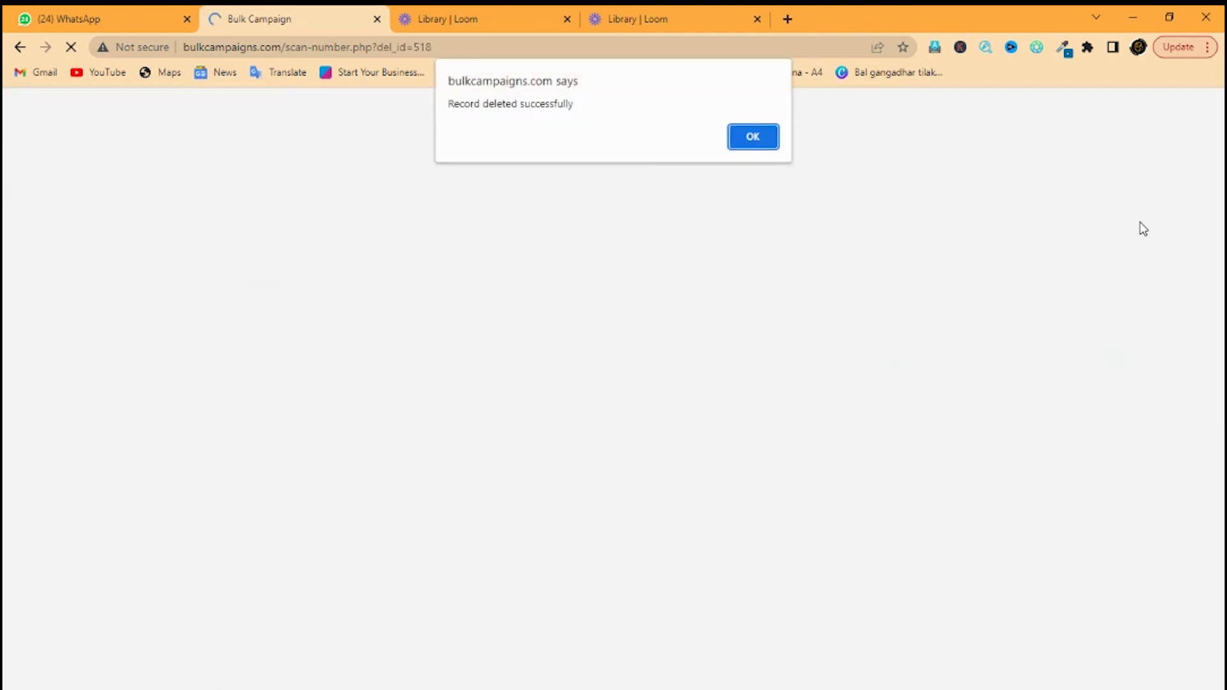
left_click(753, 137)
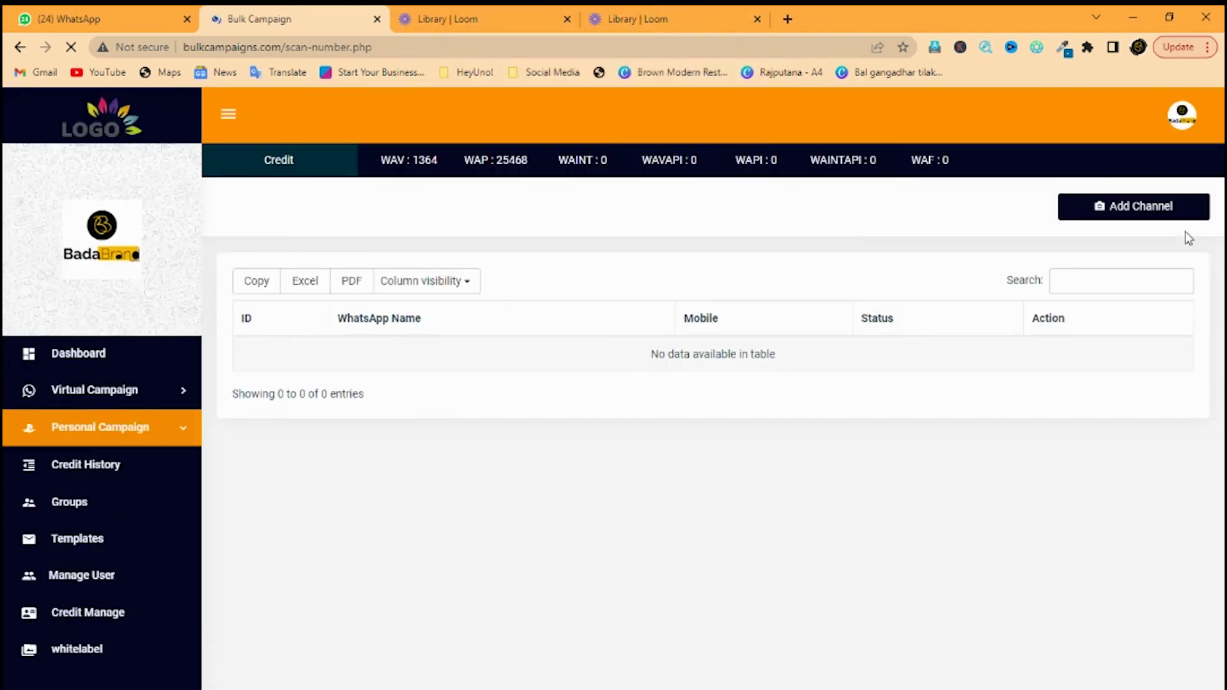
left_click(1157, 212)
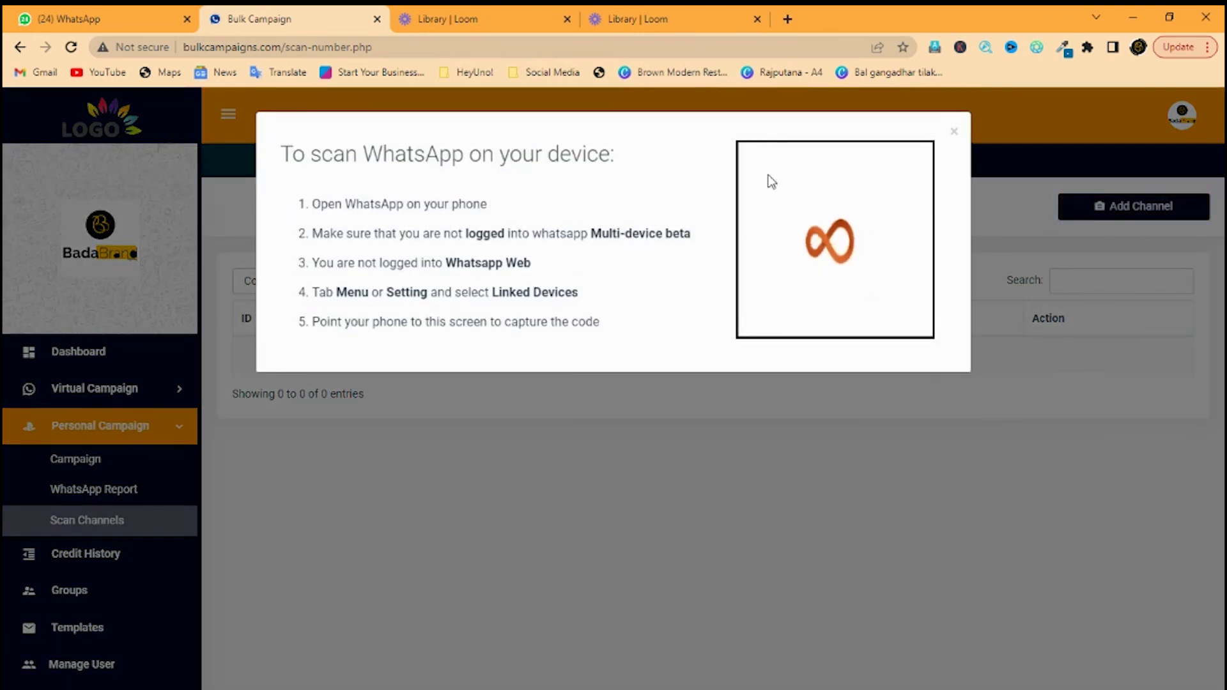